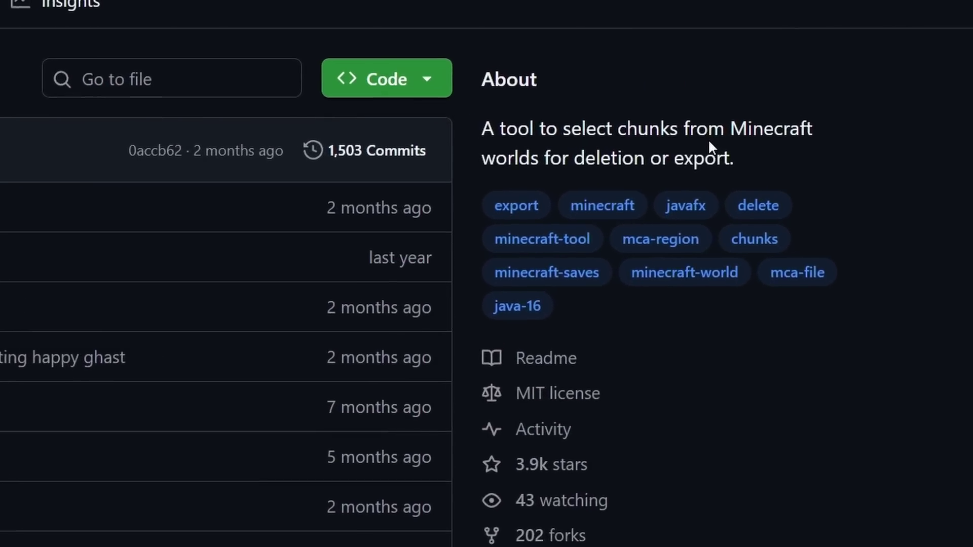
# Open the latest mcaselector-2.5.3 release of the repository and locate the jar file among its assets
pyautogui.moveTo(547, 142); pyautogui.dragTo(706, 167)
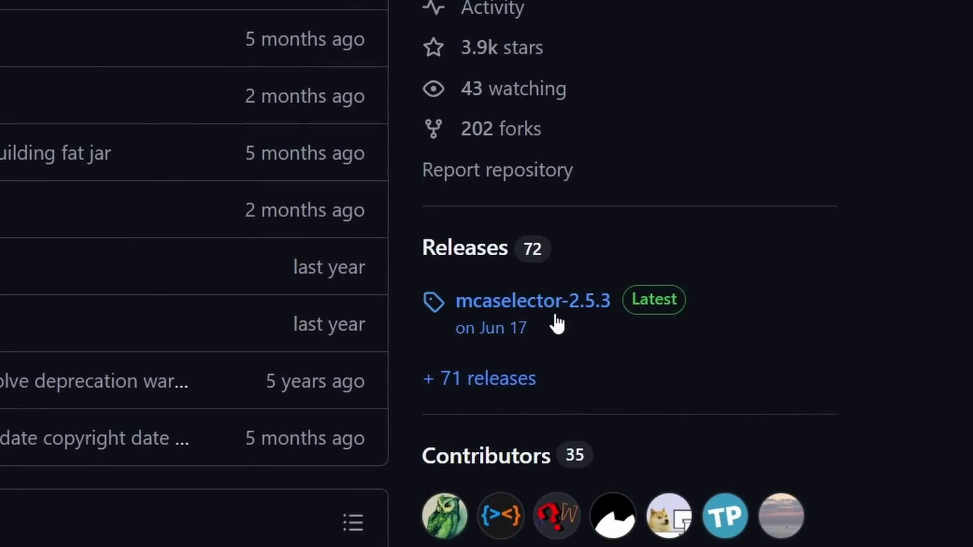
pyautogui.click(558, 322)
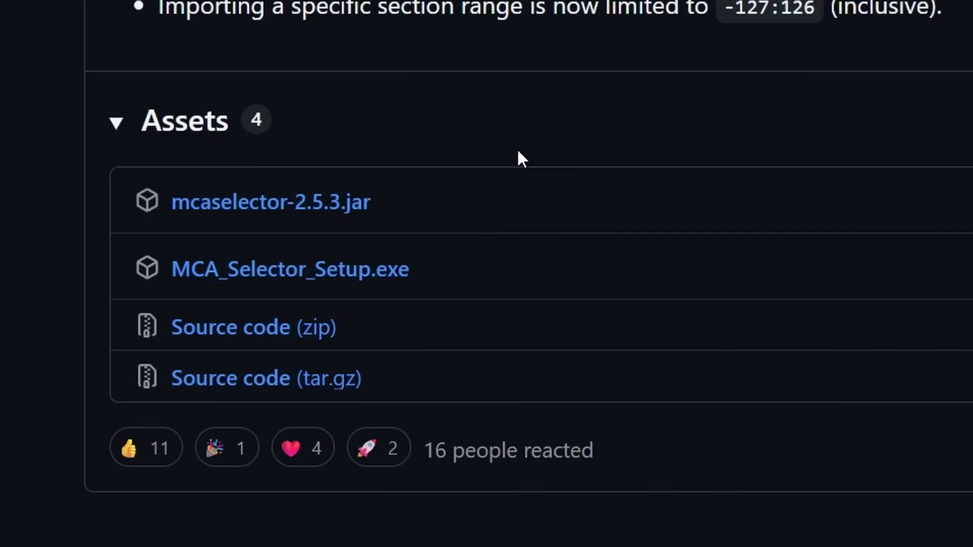
pyautogui.moveTo(485, 200); pyautogui.dragTo(166, 211)
pyautogui.click(498, 192)
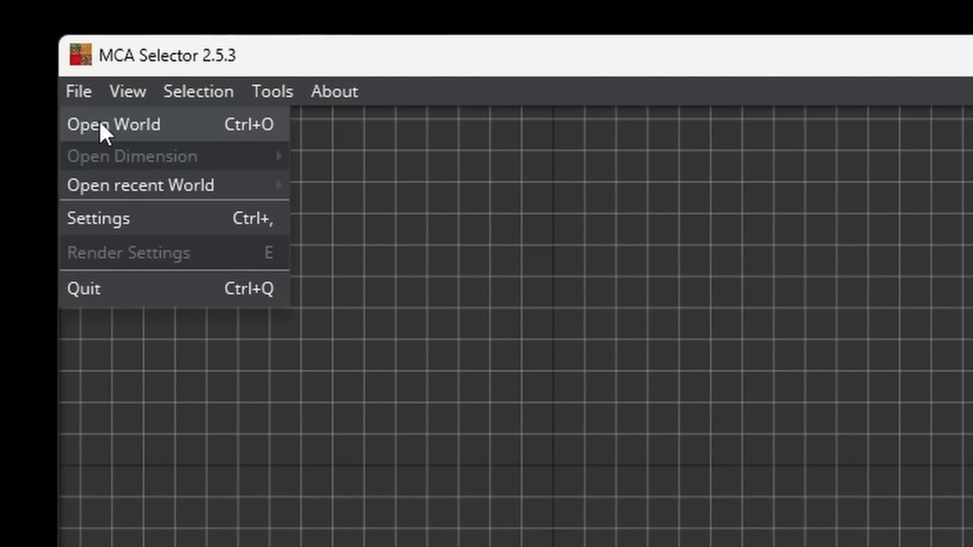
# Switch to MCA Selector and open the world from the Subscribe save folder
pyautogui.click(100, 125)
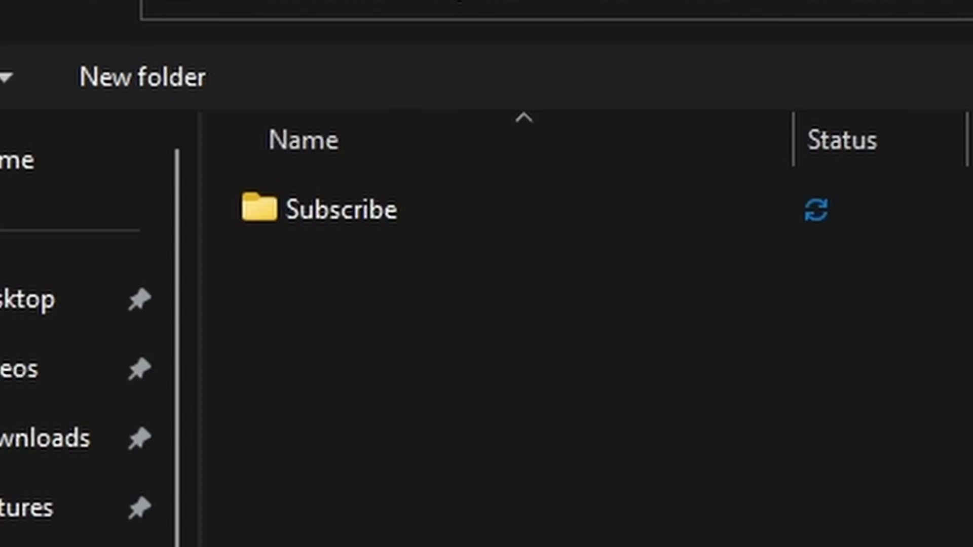
pyautogui.click(651, 225)
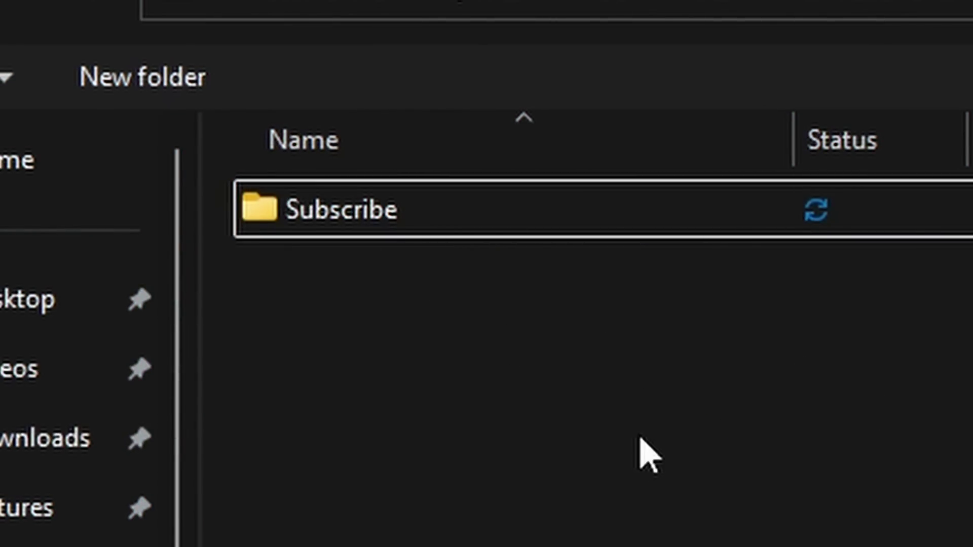
pyautogui.click(583, 209)
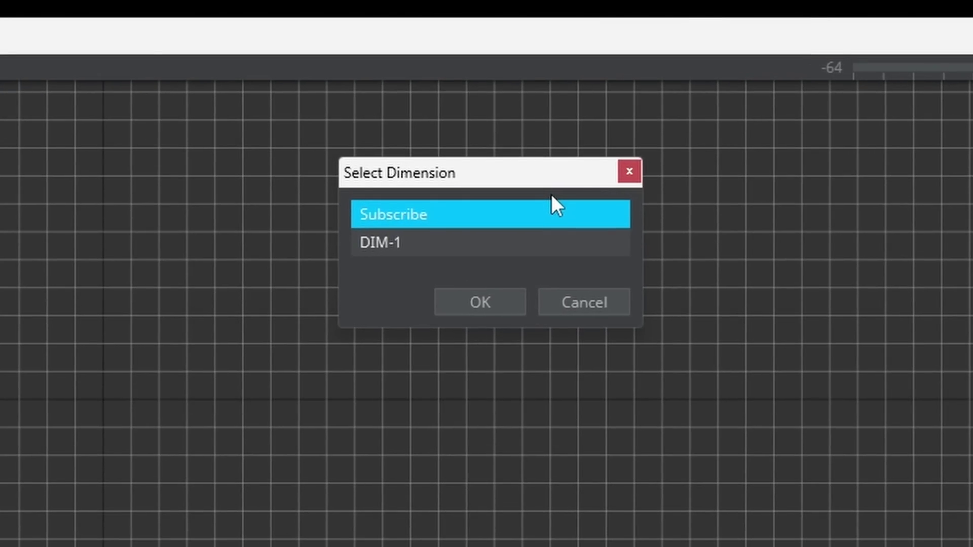
pyautogui.click(533, 240)
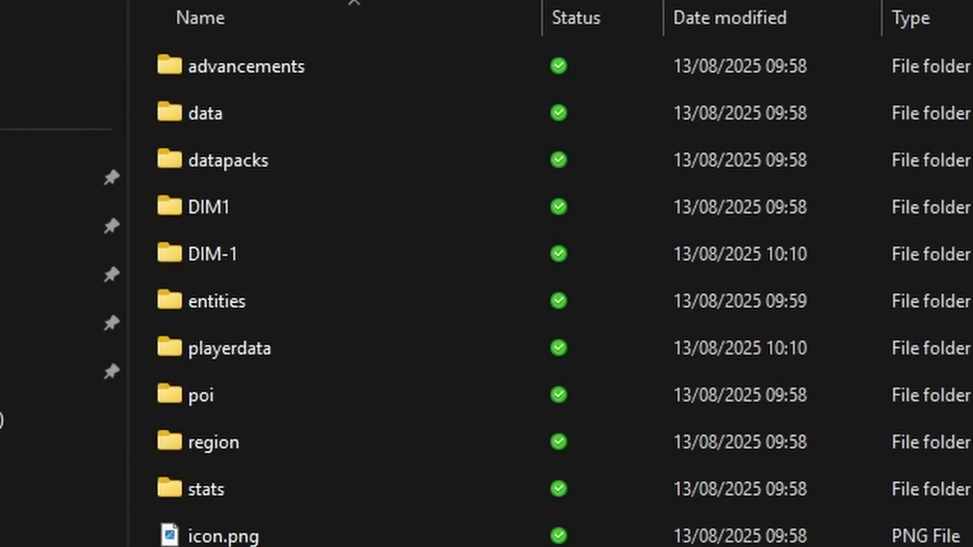
# Examine the region, DIM-1 and DIM1 folders inside the world's save folder
pyautogui.click(347, 446)
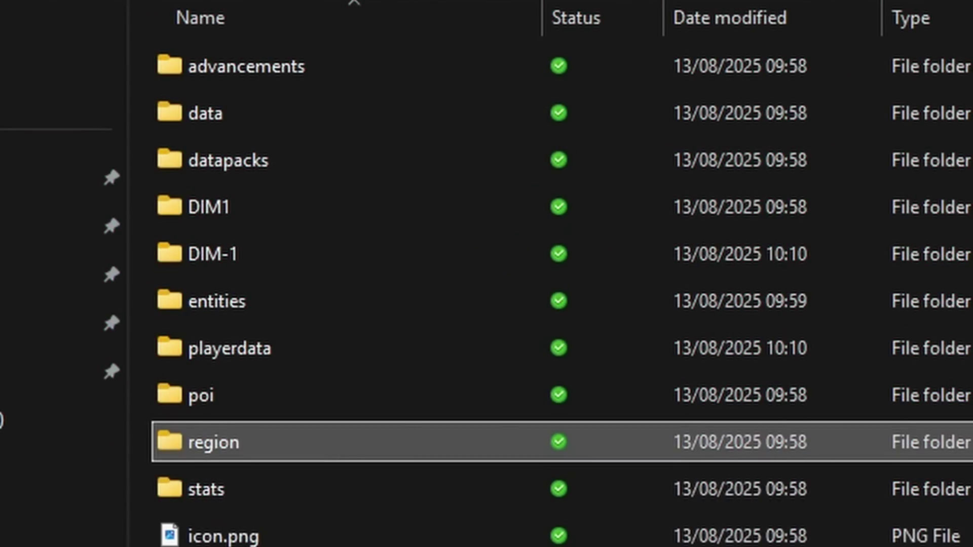
pyautogui.click(298, 248)
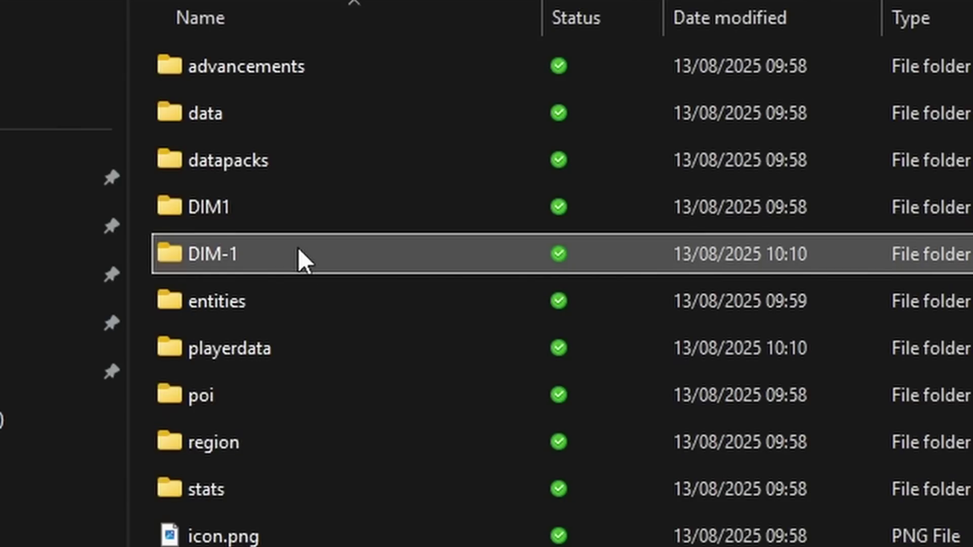
pyautogui.click(289, 218)
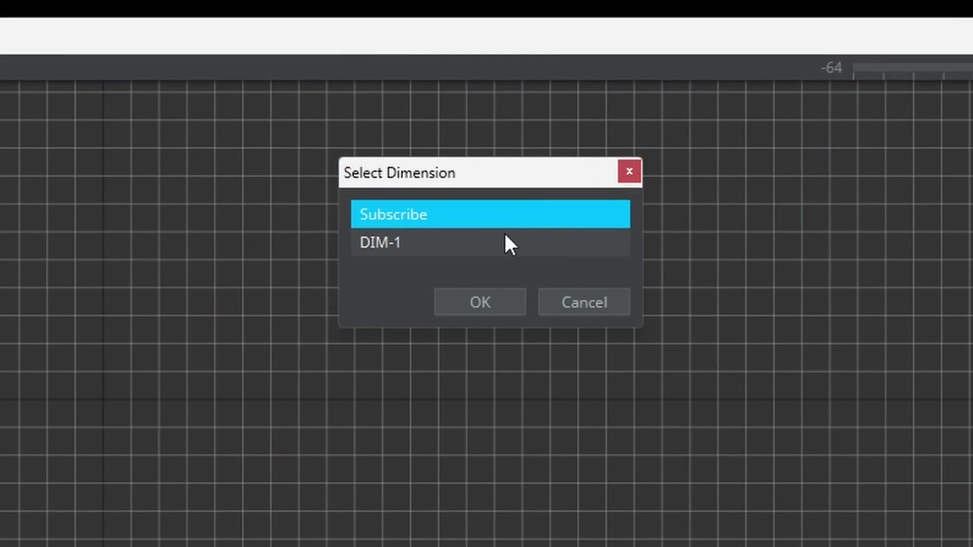
# Choose the Subscribe dimension and load its overworld map
pyautogui.click(525, 249)
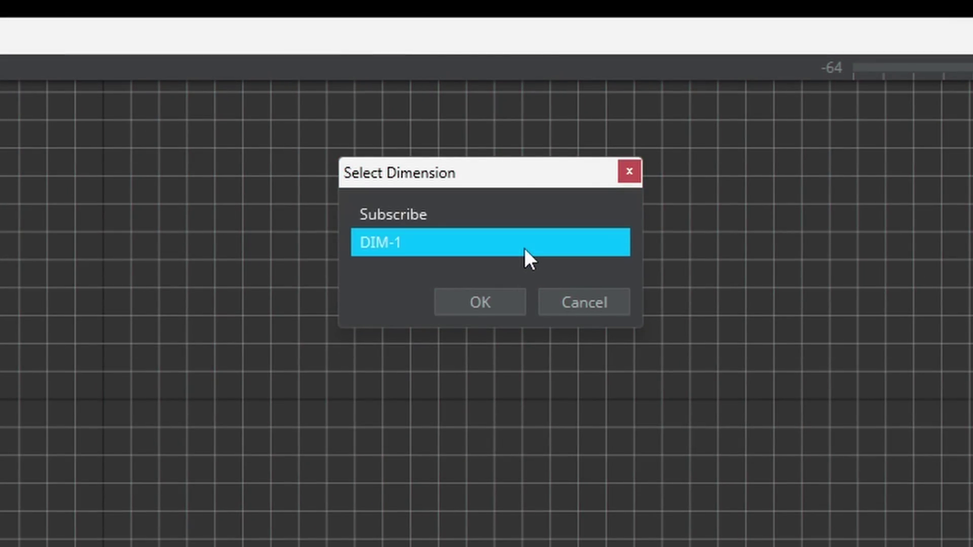
pyautogui.click(481, 219)
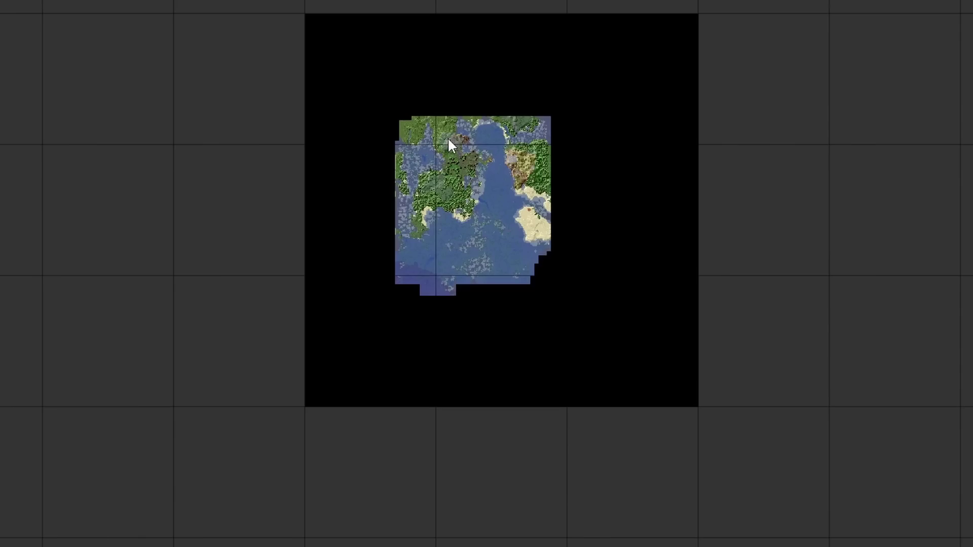
# Examine the terrain and chunk grid on the loaded world map at different zoom levels
pyautogui.scroll(4, 466, 188)
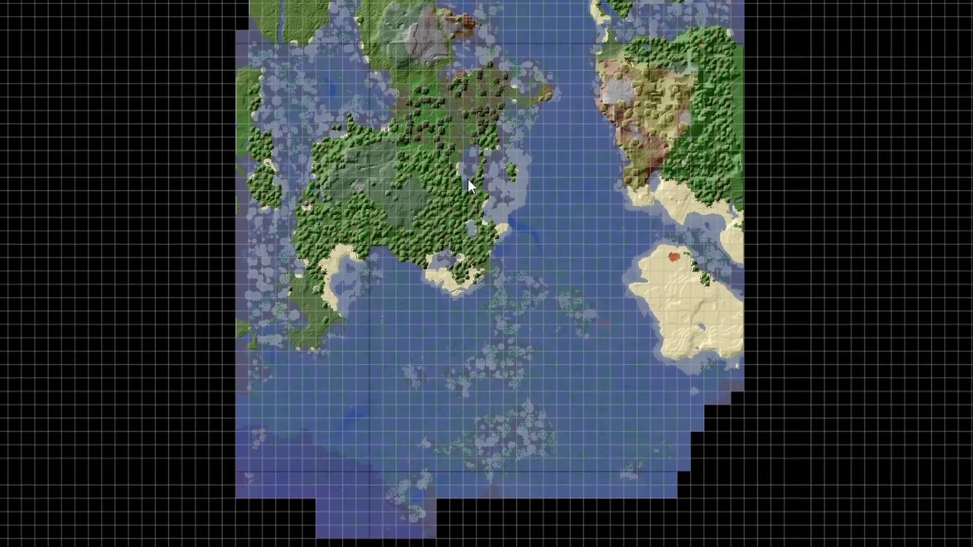
pyautogui.scroll(3, 467, 178)
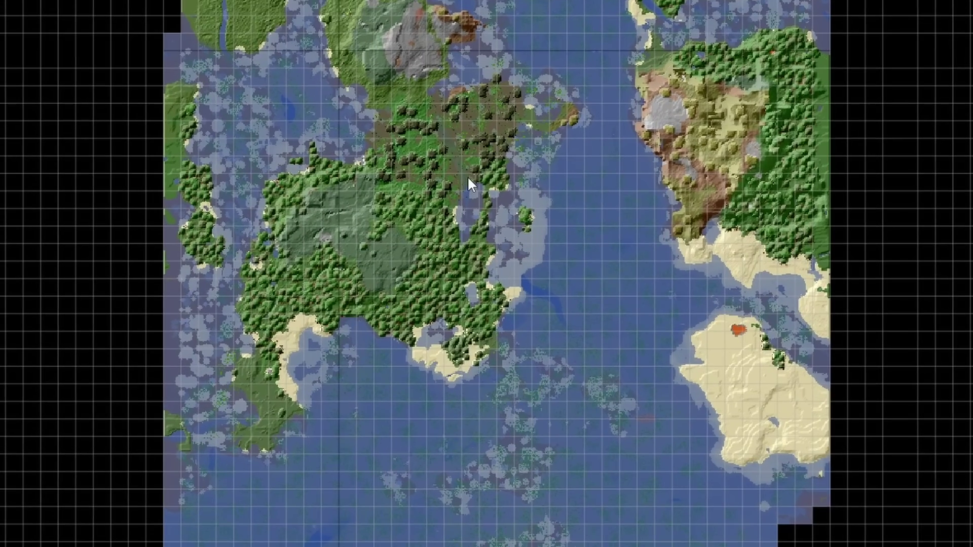
pyautogui.press('Down')
pyautogui.press('Right')
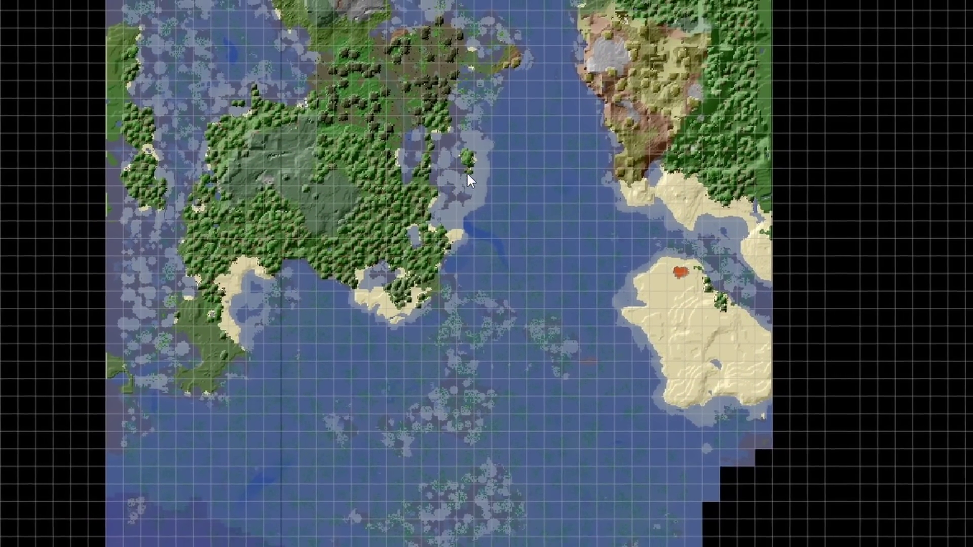
pyautogui.scroll(-3, 467, 172)
pyautogui.scroll(3, 460, 163)
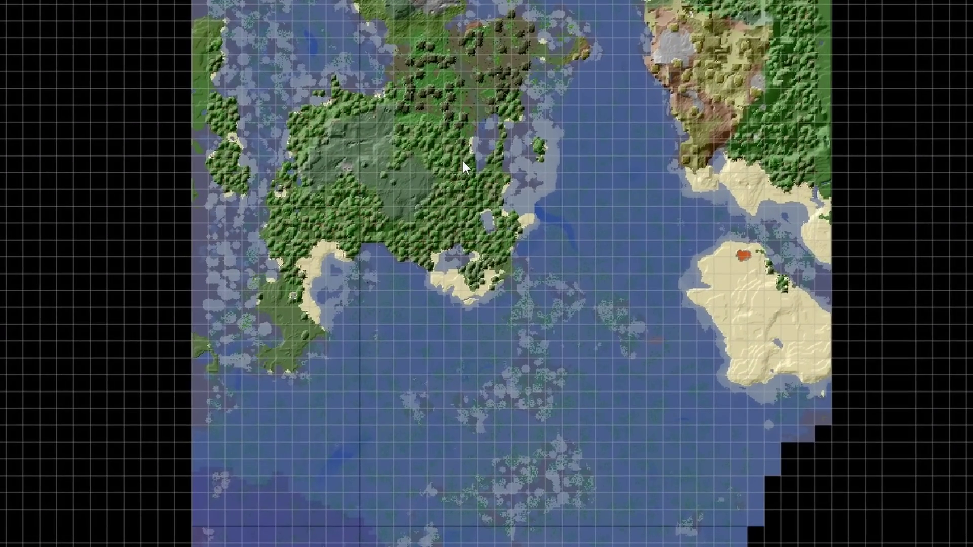
pyautogui.scroll(2, 463, 159)
pyautogui.scroll(-2, 551, 118)
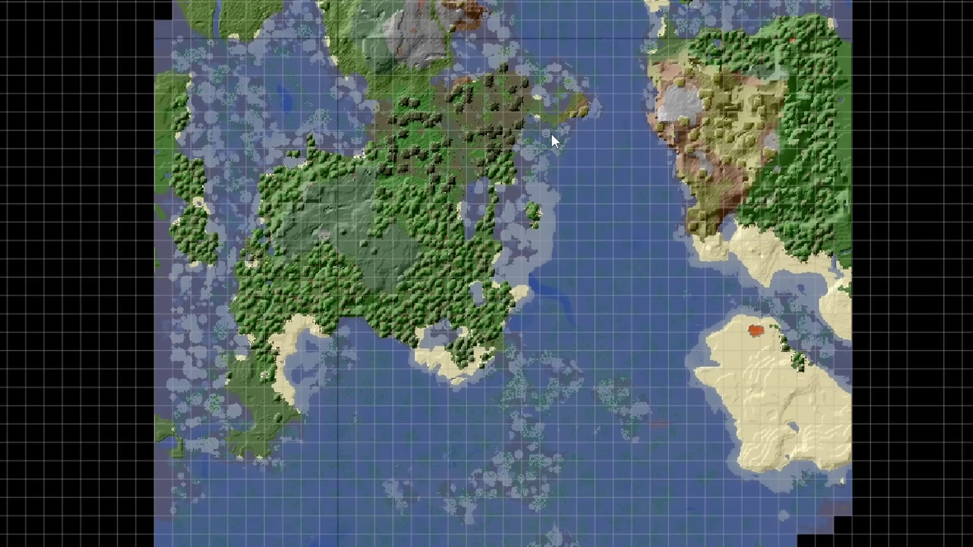
pyautogui.scroll(1, 513, 156)
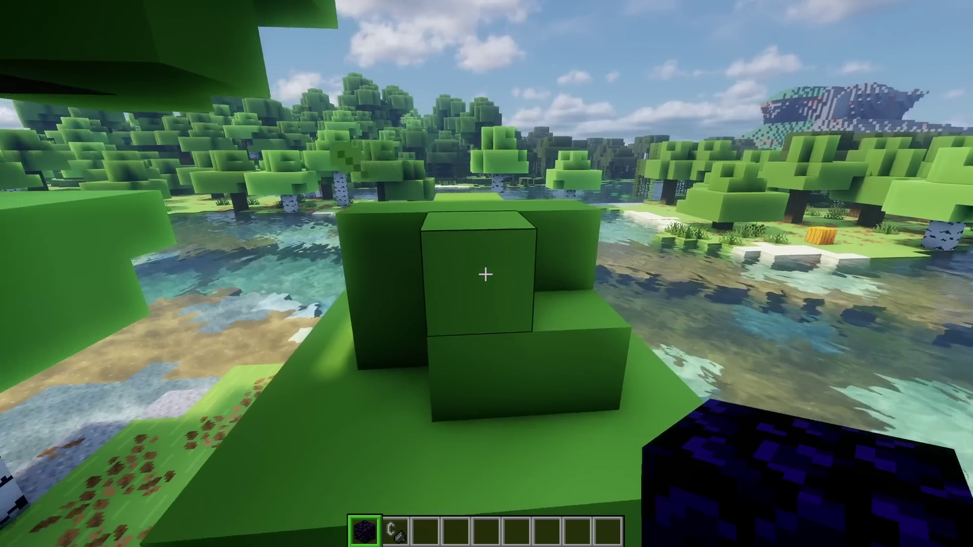
# Switch to Minecraft, build an obsidian walkway from the treetop across the water and pour lava along it
pyautogui.rightClick(485, 274)
pyautogui.rightClick(486, 274)
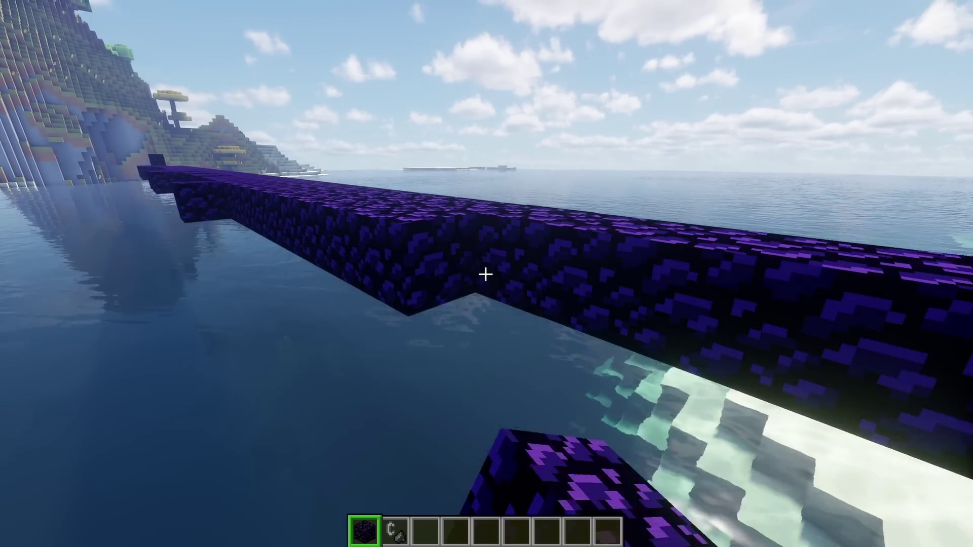
pyautogui.press('3')
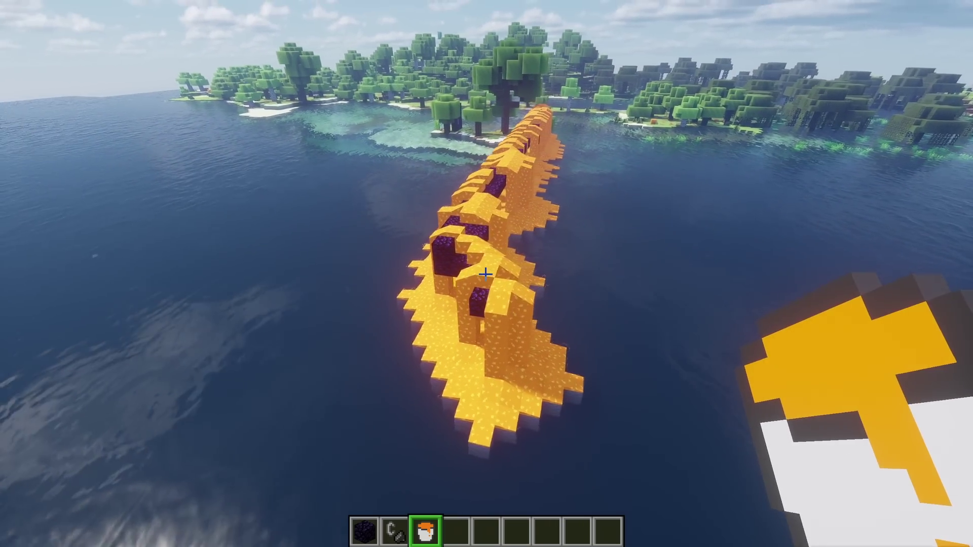
pyautogui.press('Escape')
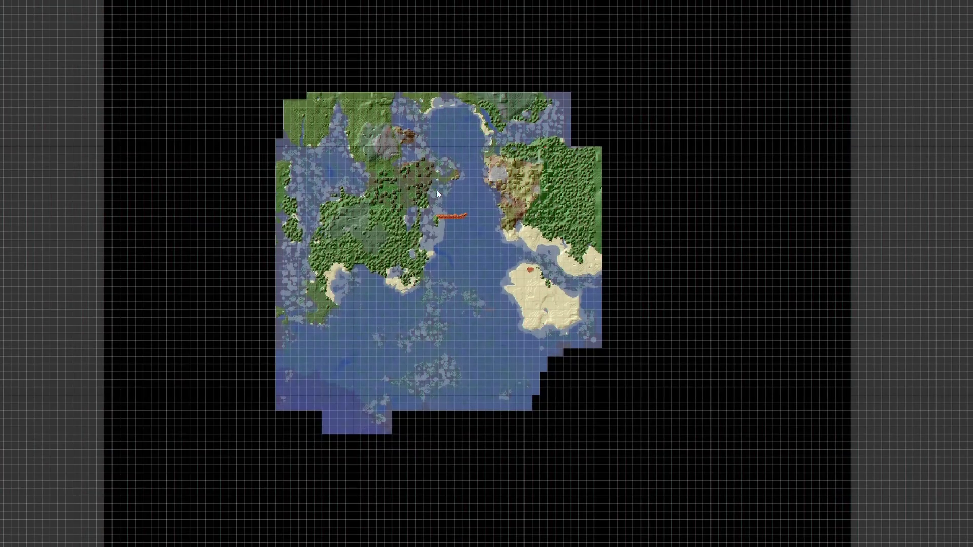
# In MCA Selector, select the 5 by 3 block of chunks covering the lava walkway and the small tree island
pyautogui.scroll(1, 433, 187)
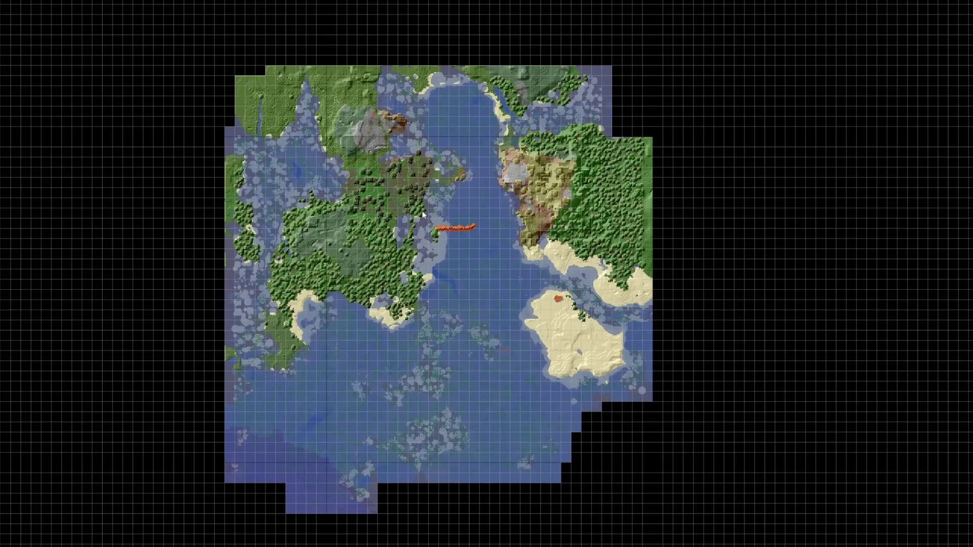
pyautogui.scroll(3, 450, 234)
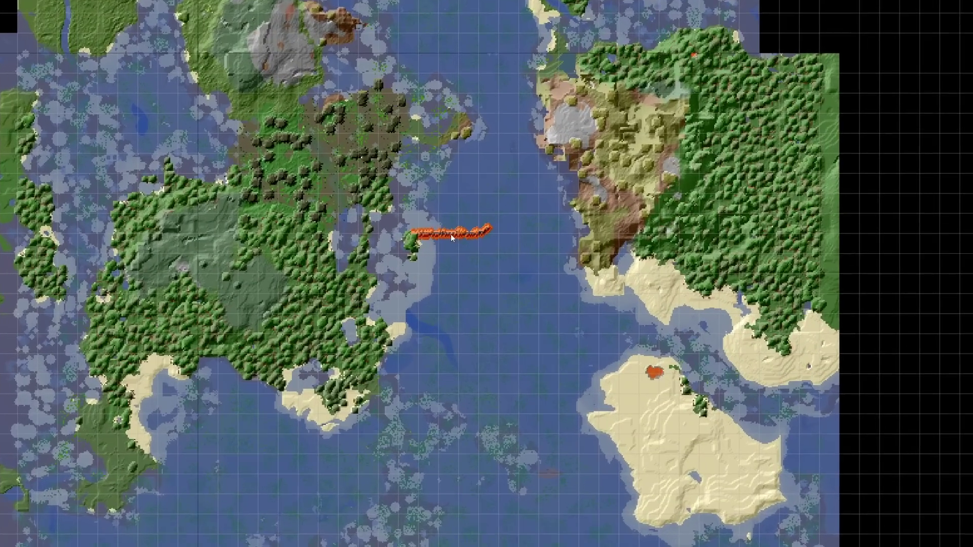
pyautogui.scroll(2, 449, 234)
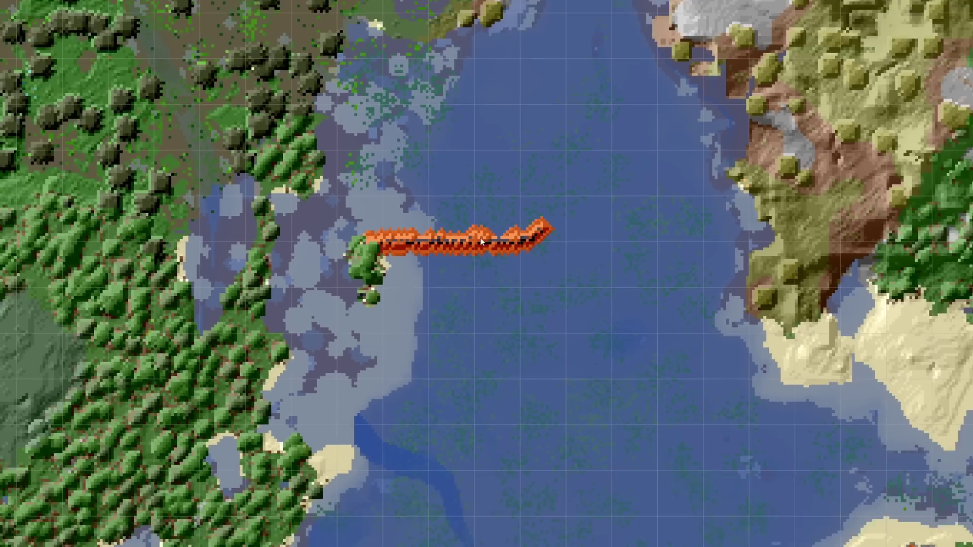
pyautogui.scroll(-3, 479, 239)
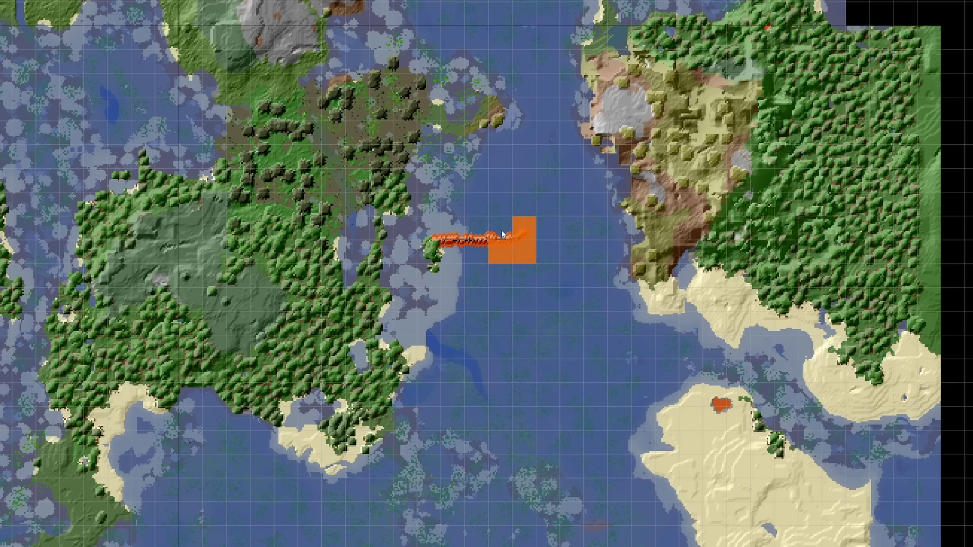
pyautogui.click(501, 229)
pyautogui.click(478, 248)
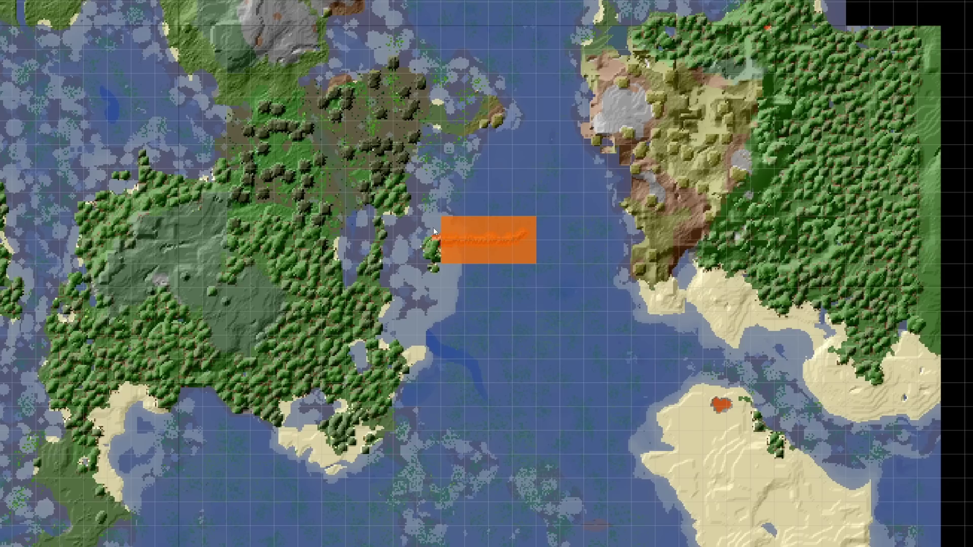
pyautogui.moveTo(434, 231); pyautogui.dragTo(525, 276)
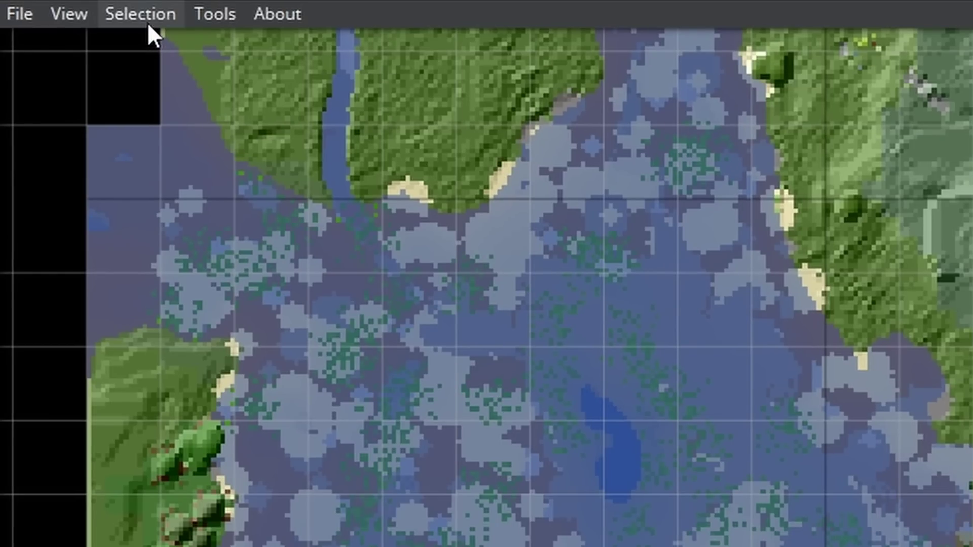
# Delete the selected chunks around the lava walkway from the world
pyautogui.click(148, 22)
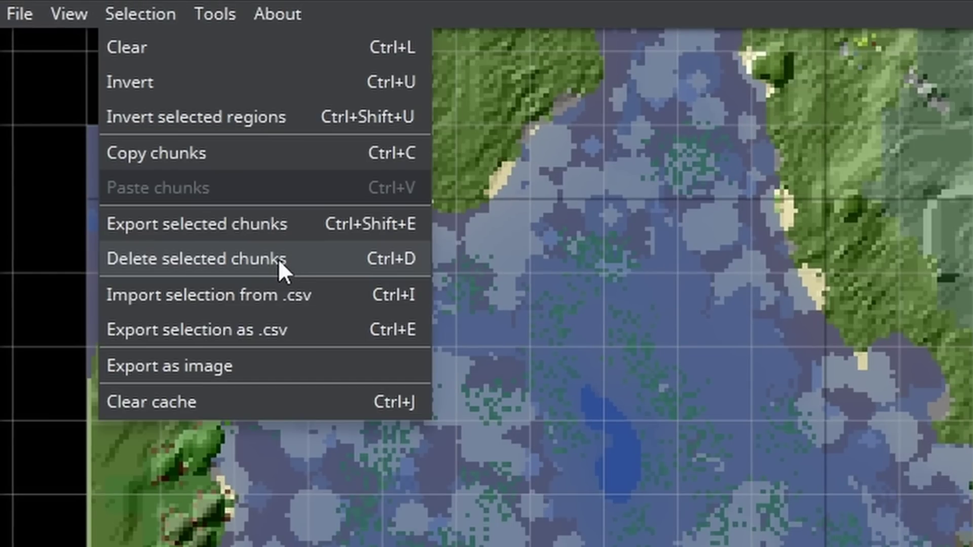
pyautogui.click(267, 255)
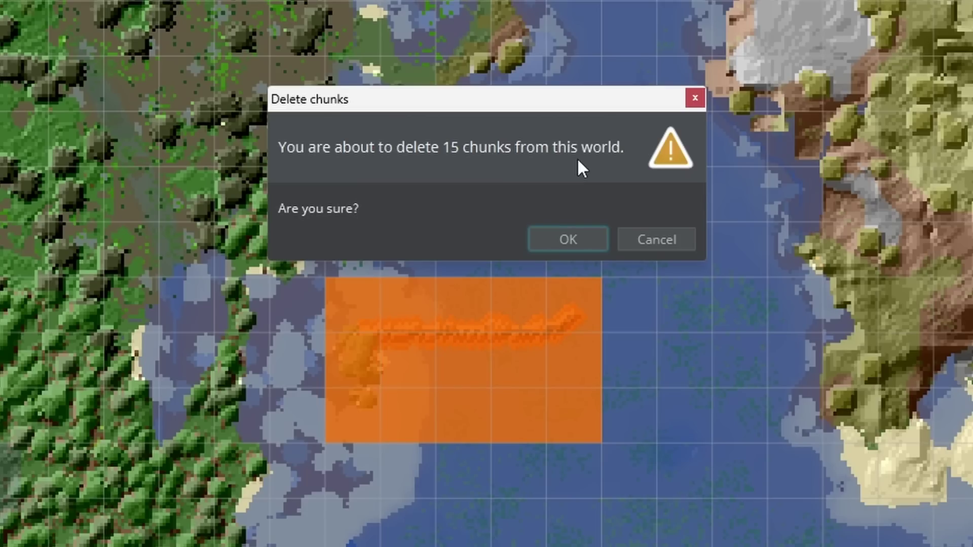
pyautogui.click(562, 245)
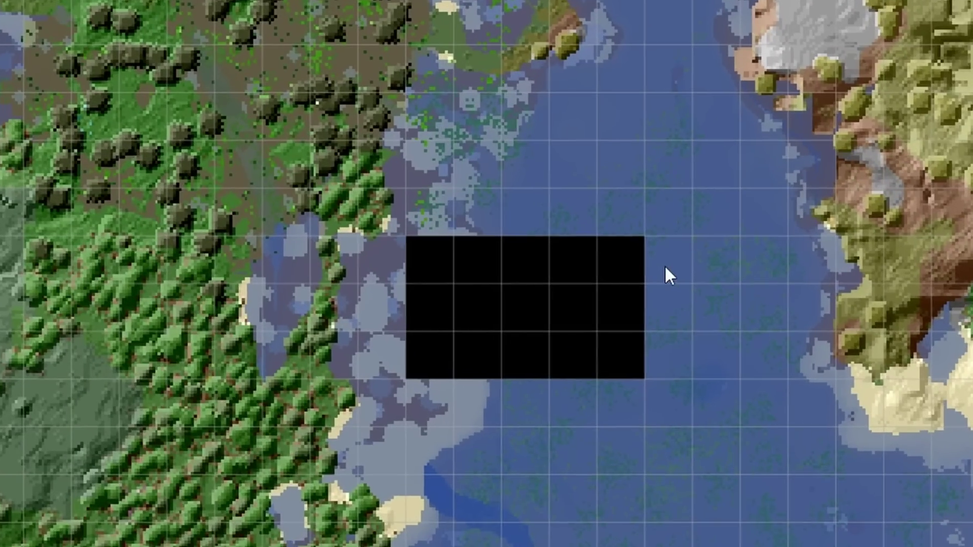
# Select a block of about 4 by 4 chunks over the islet north of the deleted area and invert the selection within its region
pyautogui.scroll(-3, 541, 242)
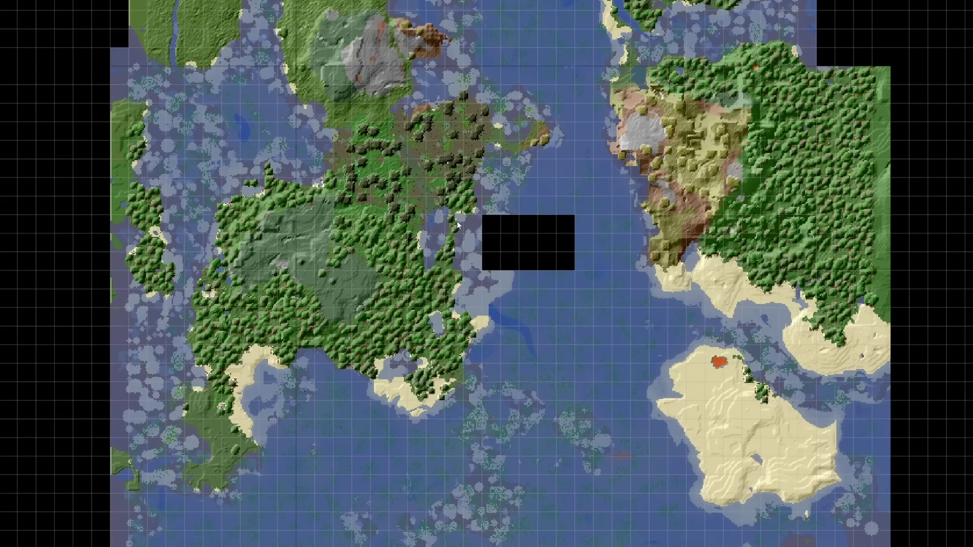
pyautogui.scroll(2, 514, 215)
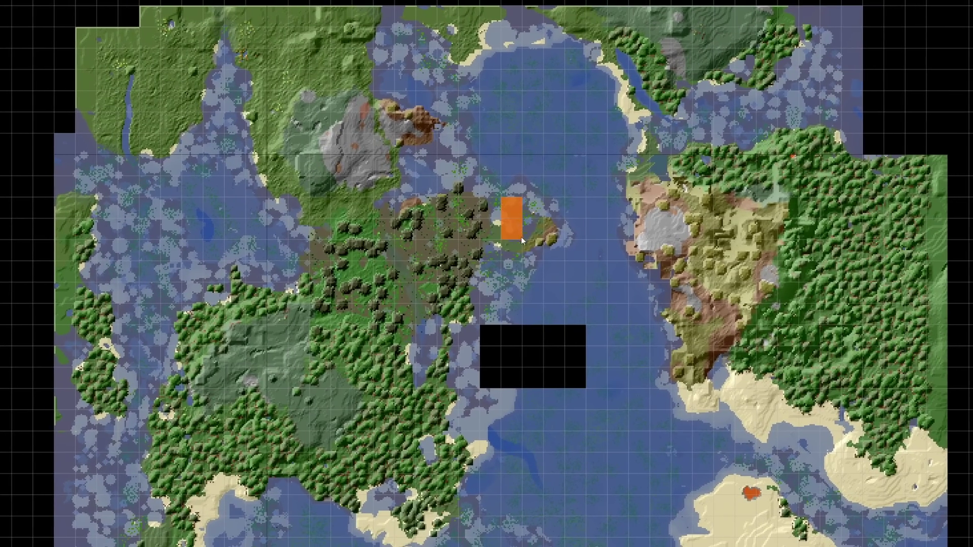
pyautogui.moveTo(520, 236); pyautogui.dragTo(594, 236)
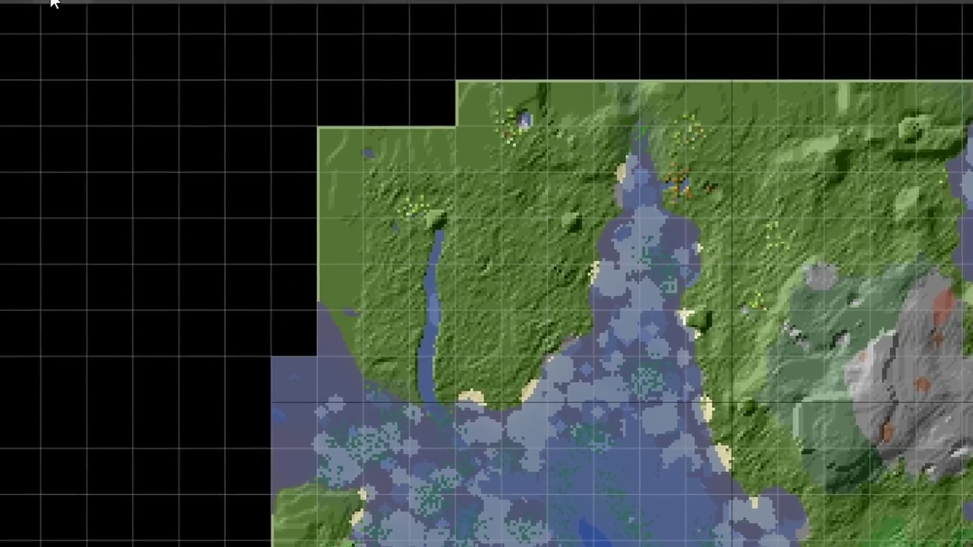
pyautogui.click(121, 14)
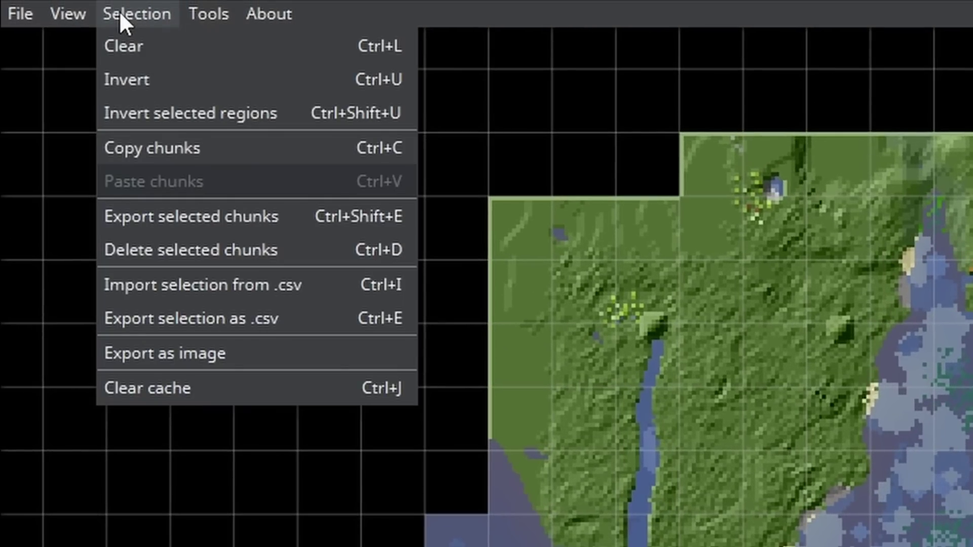
pyautogui.click(163, 111)
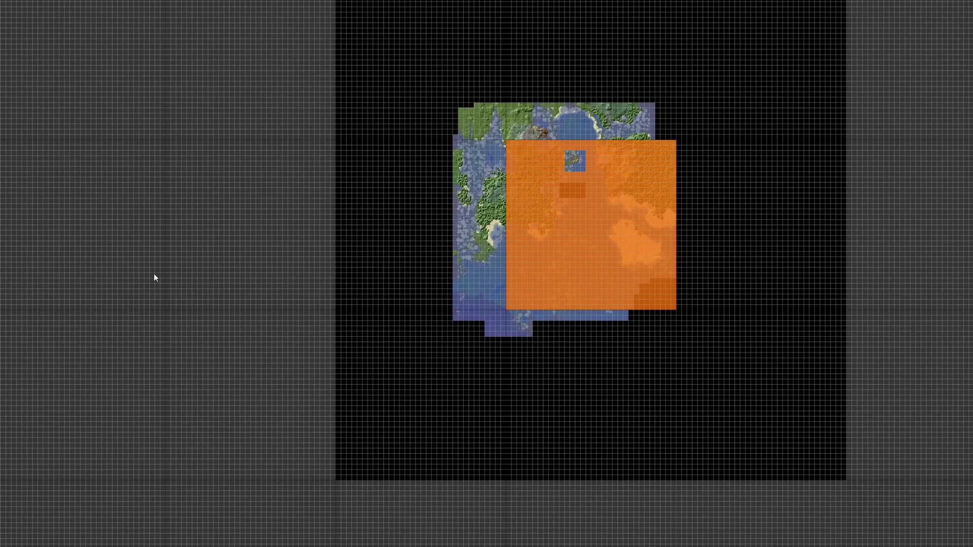
# Select adjoining blocks of chunks covering the large forested island west of the deleted area
pyautogui.scroll(1, 621, 104)
pyautogui.moveTo(728, 76); pyautogui.dragTo(297, 137)
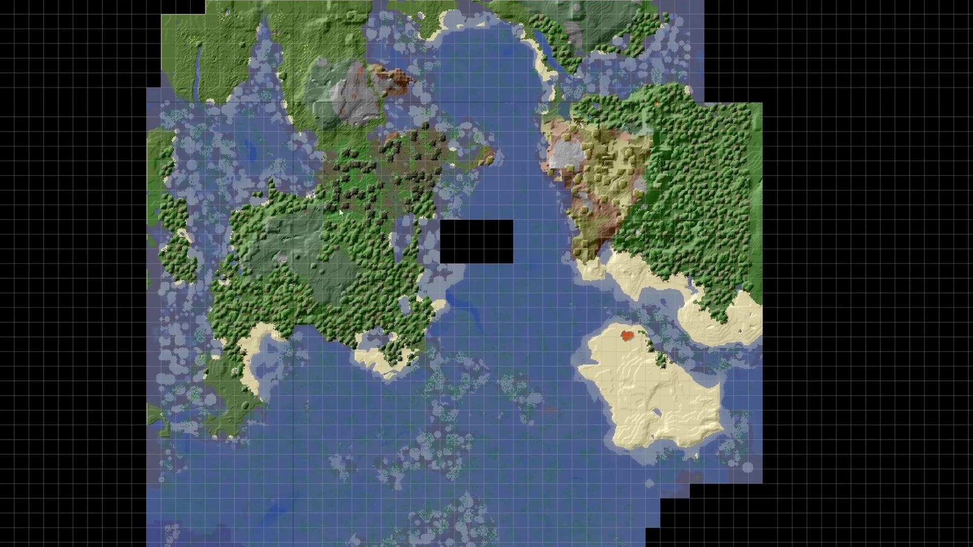
pyautogui.moveTo(207, 437); pyautogui.dragTo(464, 378)
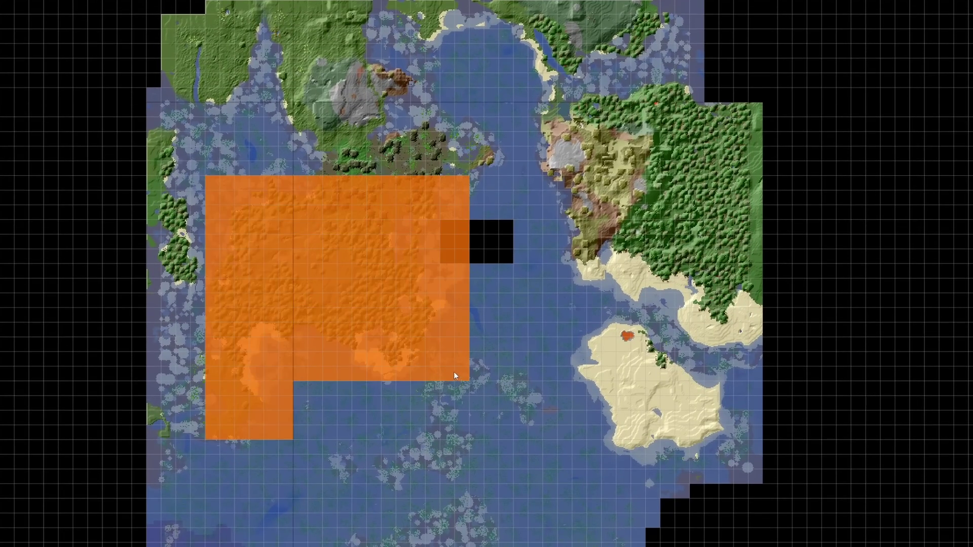
pyautogui.moveTo(509, 119); pyautogui.dragTo(282, 173)
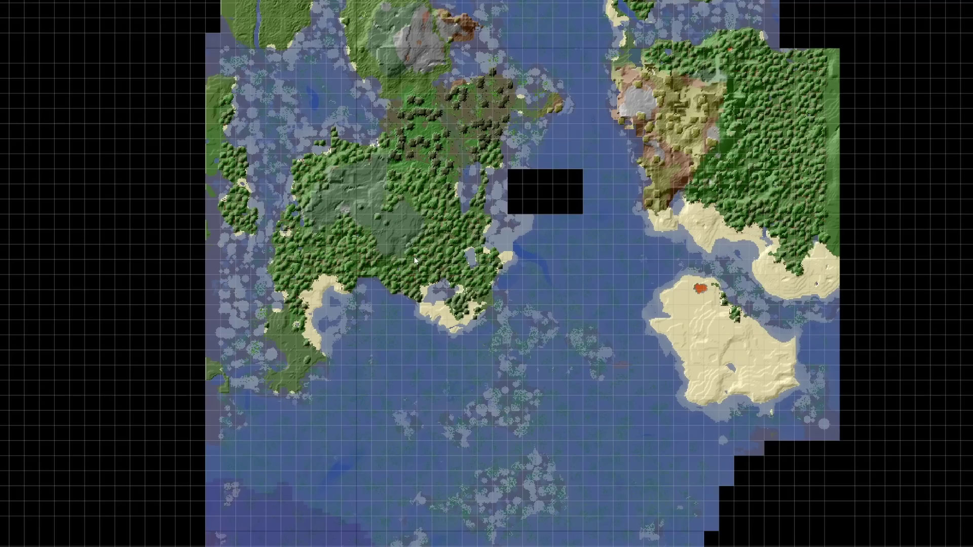
# Select a 6 by 6 block of chunks over the island's southern forest and start exporting the selected chunks
pyautogui.moveTo(364, 224); pyautogui.dragTo(446, 291)
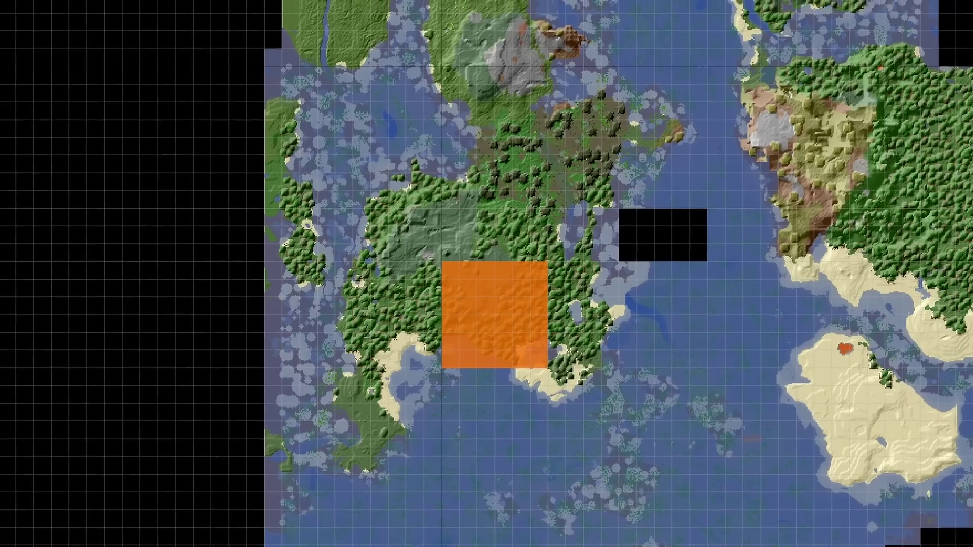
pyautogui.click(111, 6)
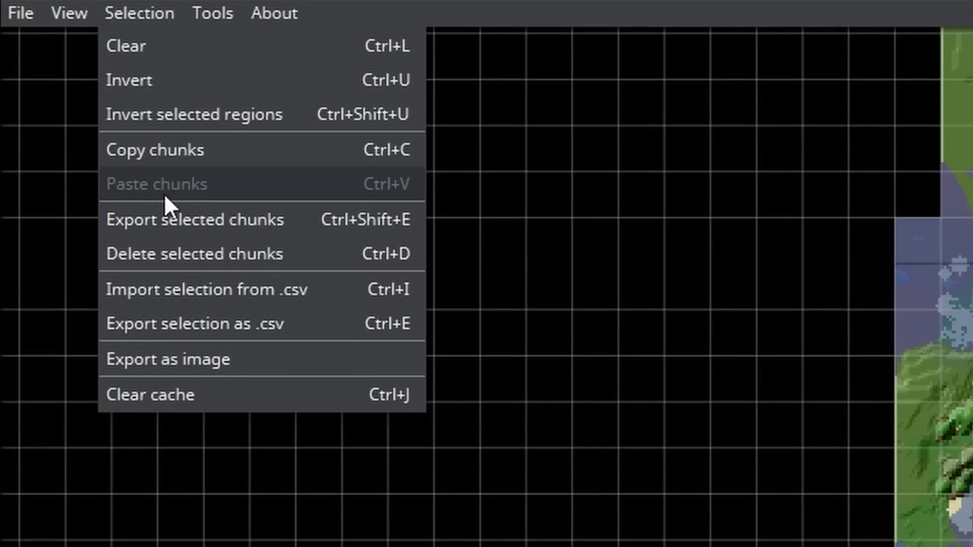
pyautogui.click(196, 223)
# Create a folder named World Export on the desktop and export the selected chunks into it
pyautogui.rightClick(584, 247)
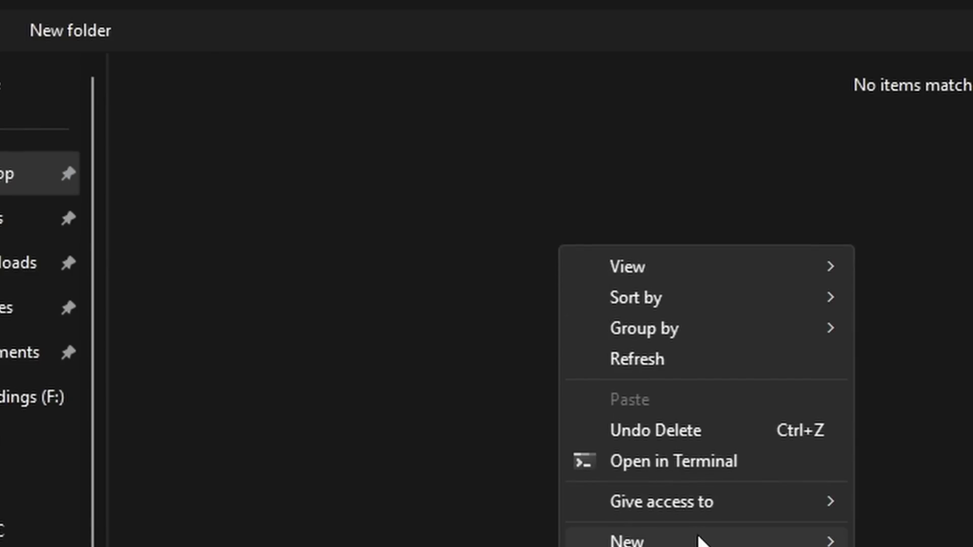
pyautogui.moveTo(702, 541)
pyautogui.click(930, 541)
pyautogui.write('World Export')
pyautogui.press('Return')
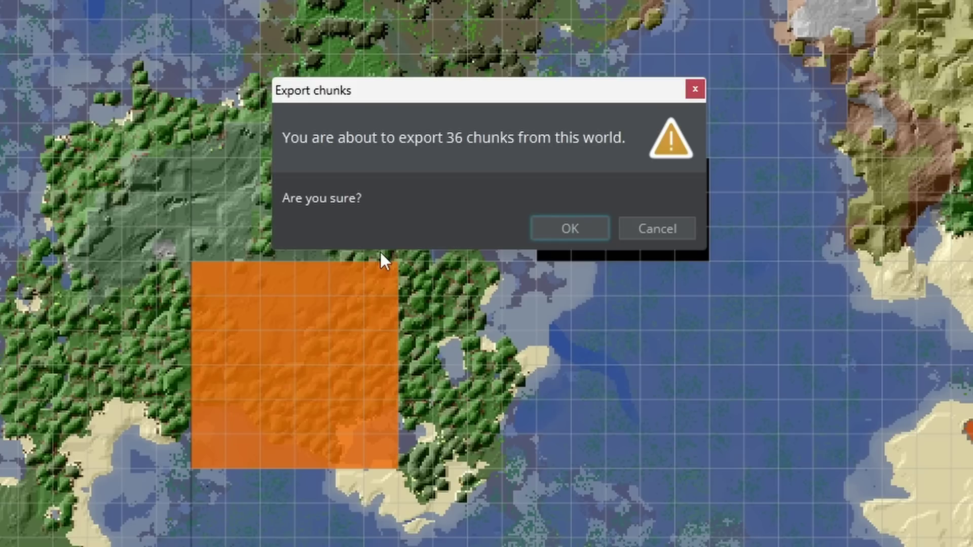
pyautogui.click(573, 229)
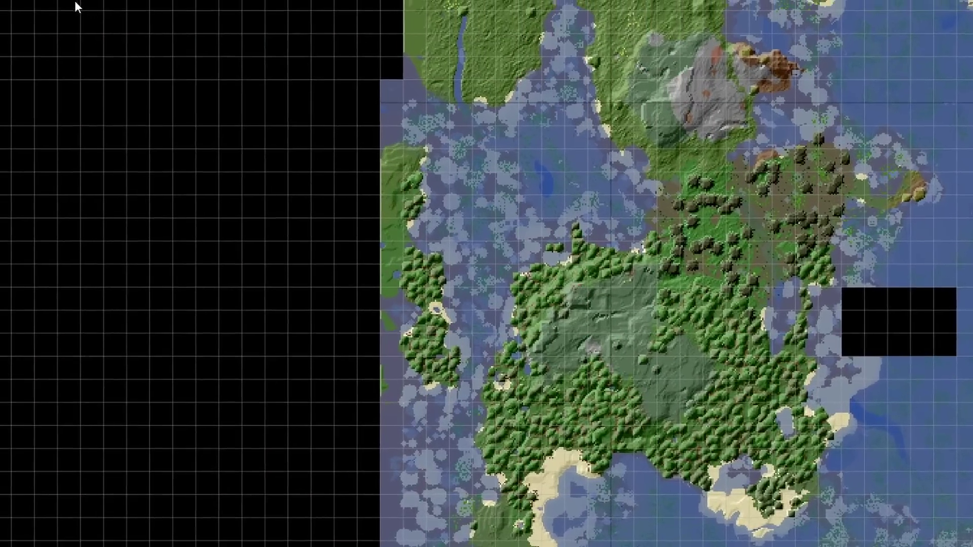
# Import the chunks from the World Export folder into the world, overwriting existing chunks and leaving the offsets empty
pyautogui.click(199, 13)
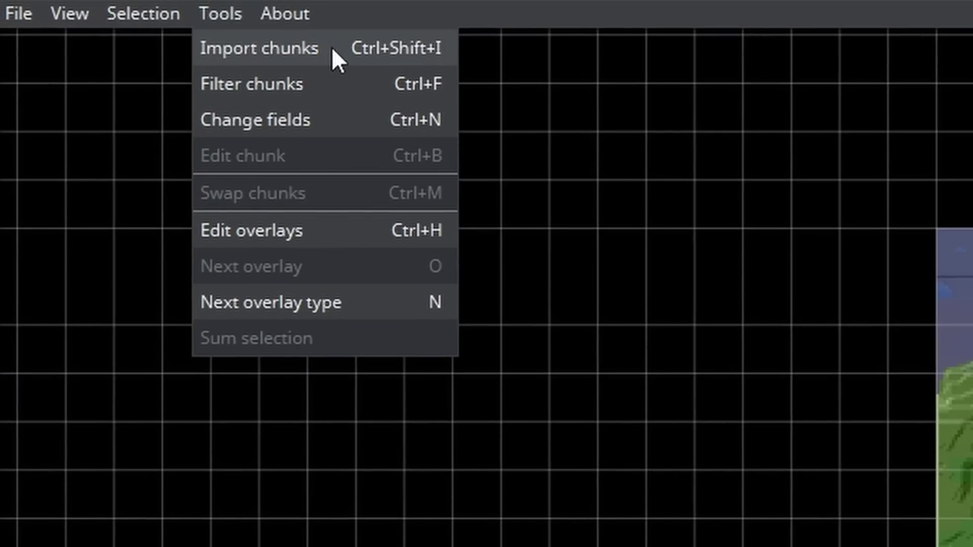
pyautogui.click(338, 48)
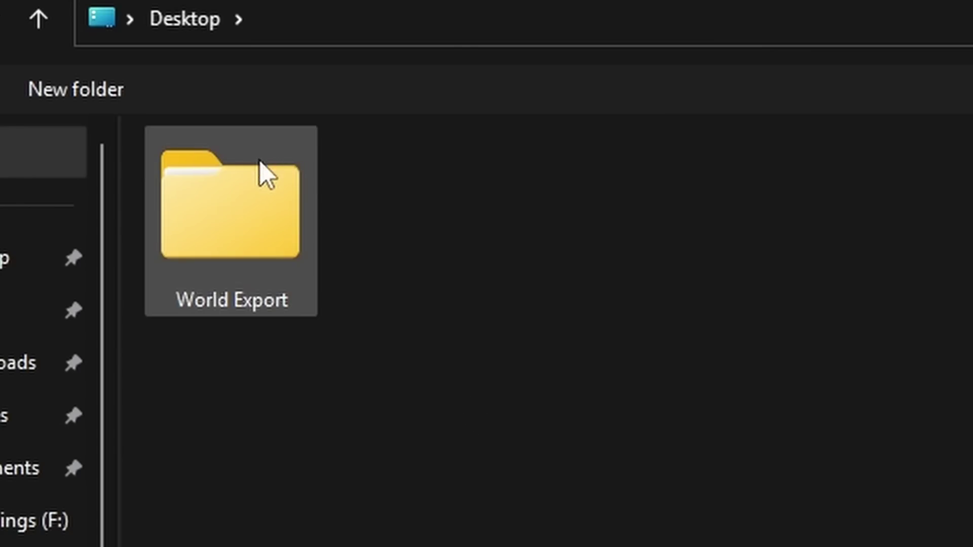
pyautogui.click(260, 173)
pyautogui.press('Return')
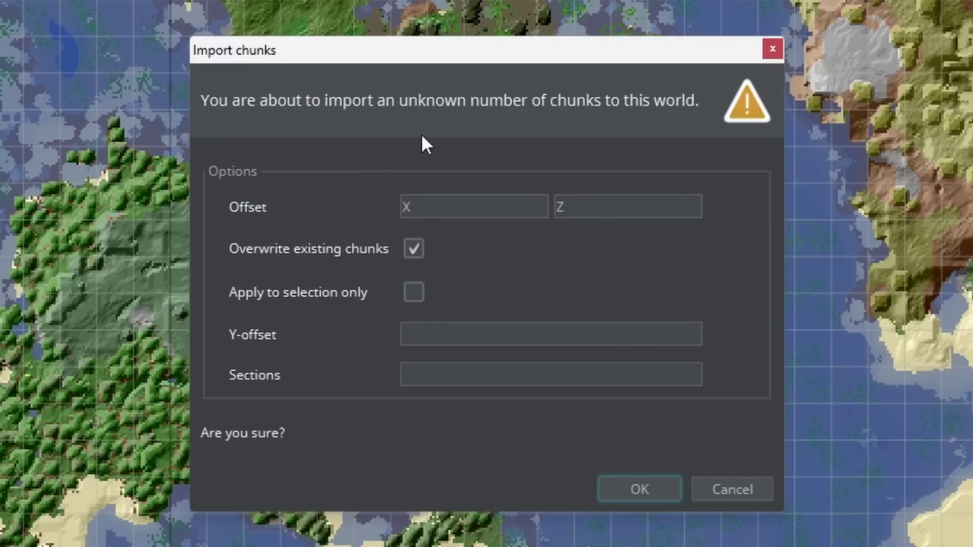
pyautogui.click(646, 486)
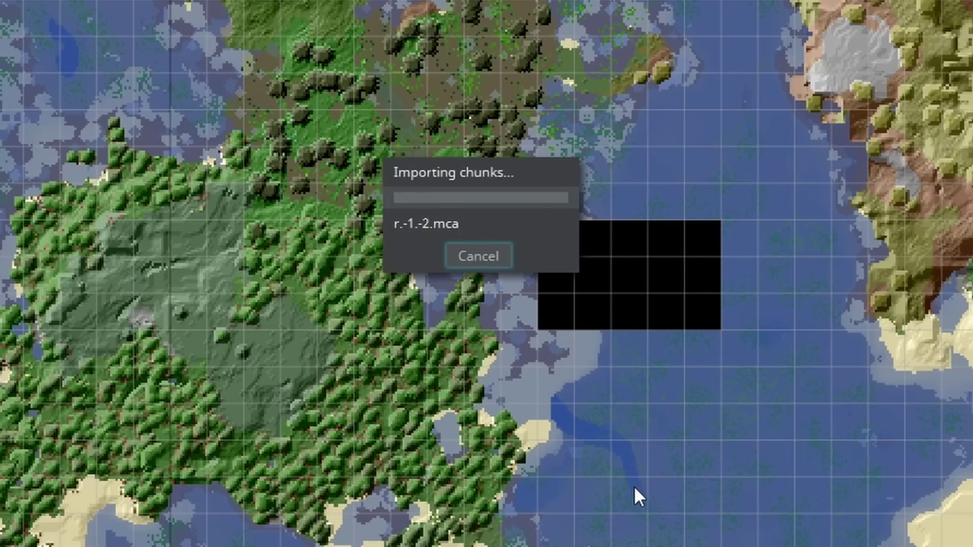
# Open the chunk filter and add a condition of type Palette
pyautogui.scroll(-2, 546, 278)
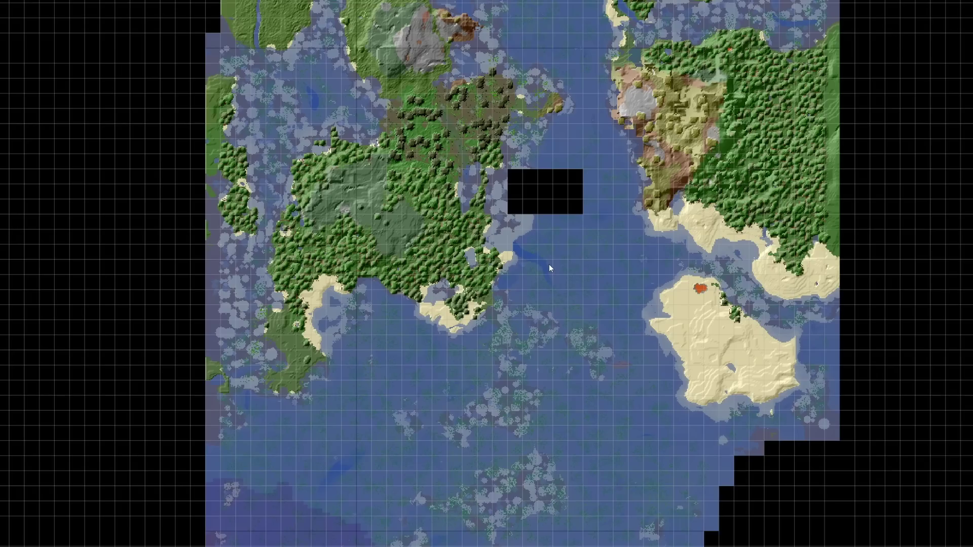
pyautogui.scroll(-2, 511, 206)
pyautogui.scroll(1, 504, 201)
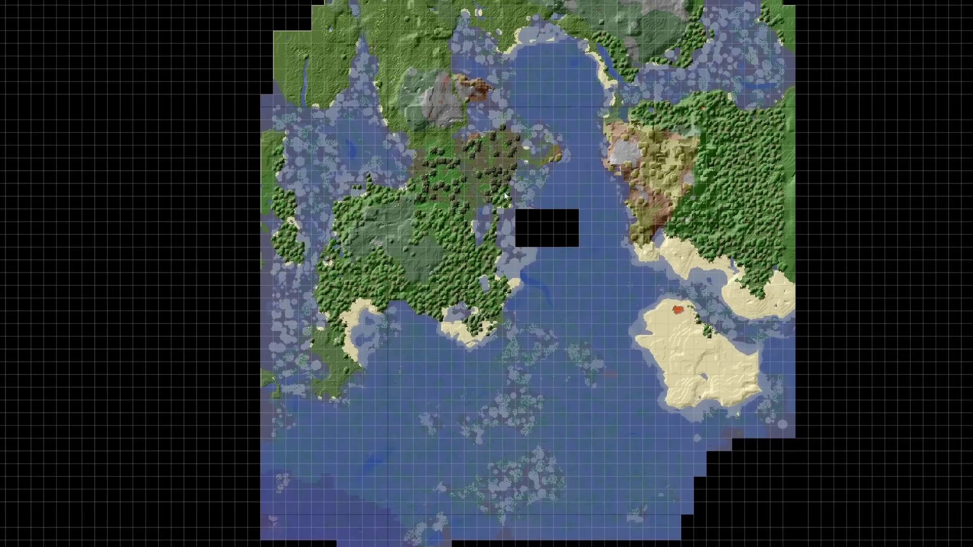
pyautogui.scroll(1, 505, 195)
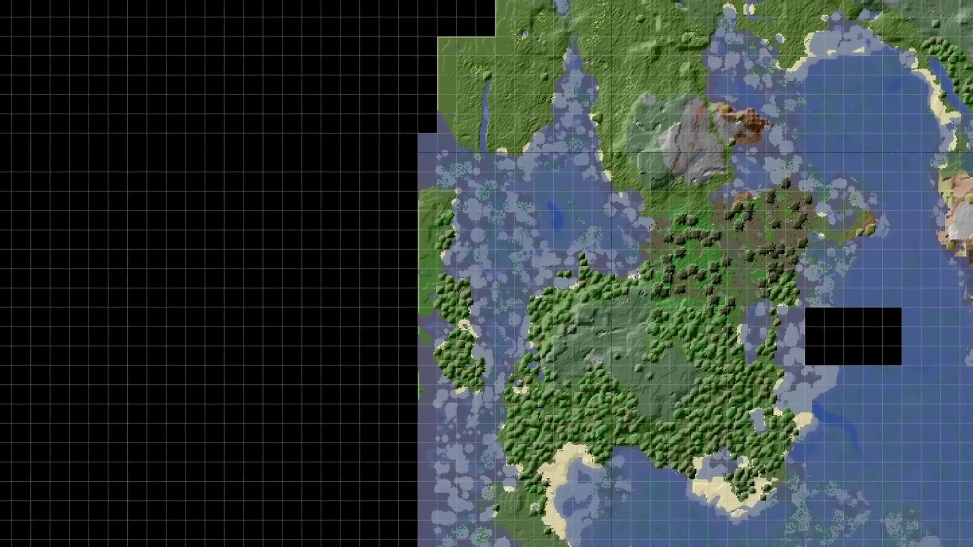
pyautogui.click(183, 6)
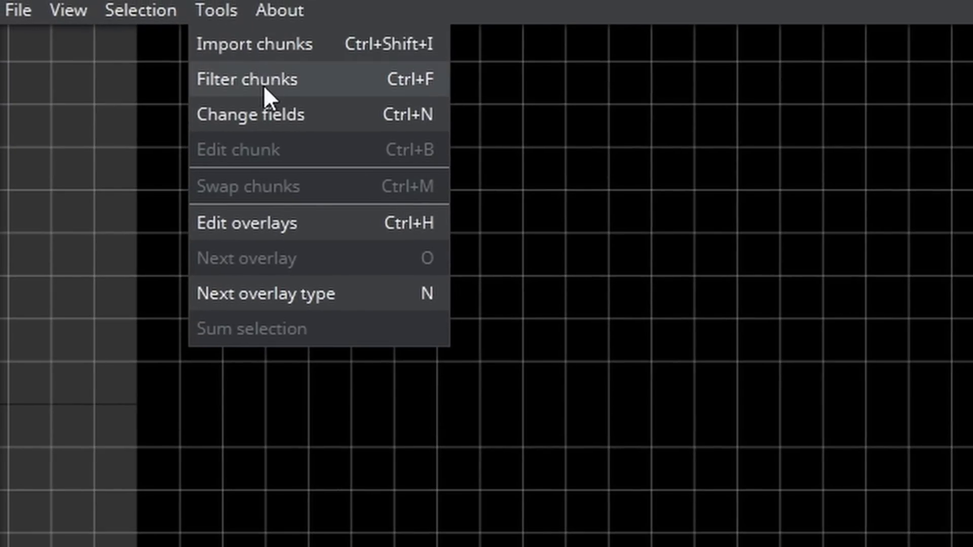
pyautogui.click(264, 84)
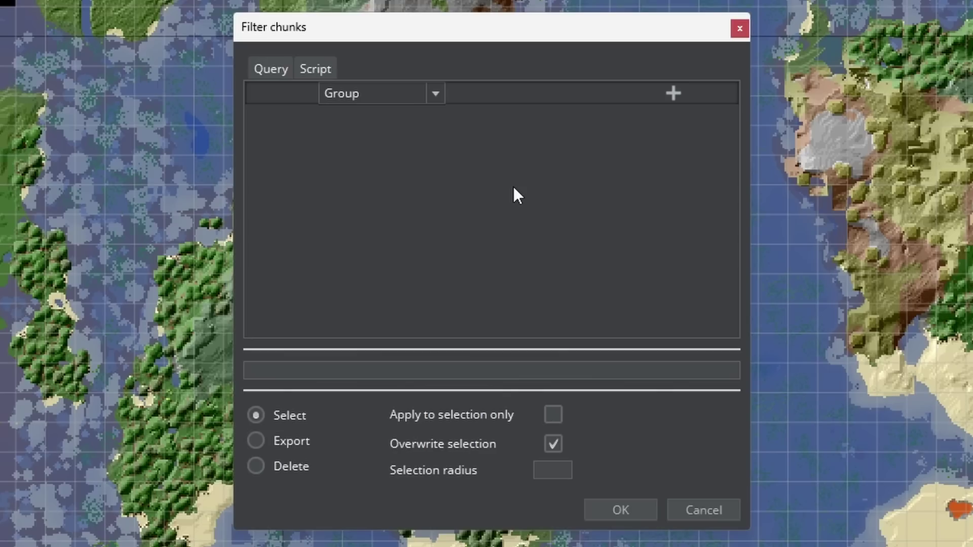
pyautogui.click(673, 92)
pyautogui.click(445, 123)
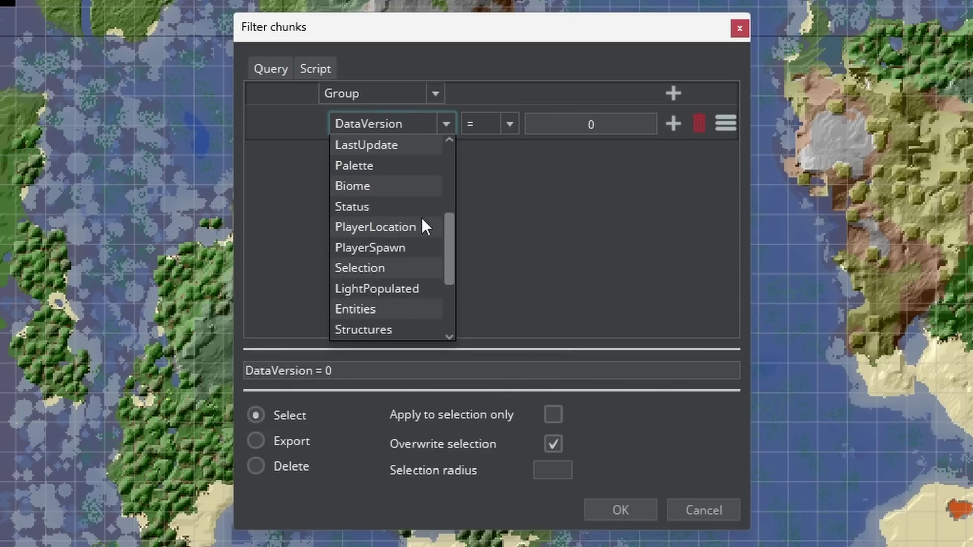
pyautogui.click(389, 168)
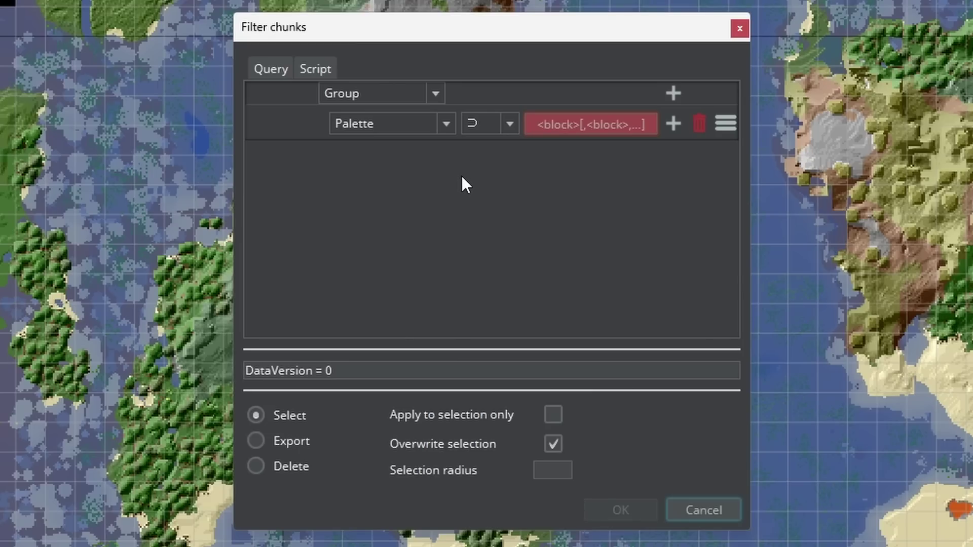
# Set the Palette condition to contain sand and select all matching chunks in the world
pyautogui.click(628, 121)
pyautogui.write('sand')
pyautogui.hotkey('ctrl', 'a')
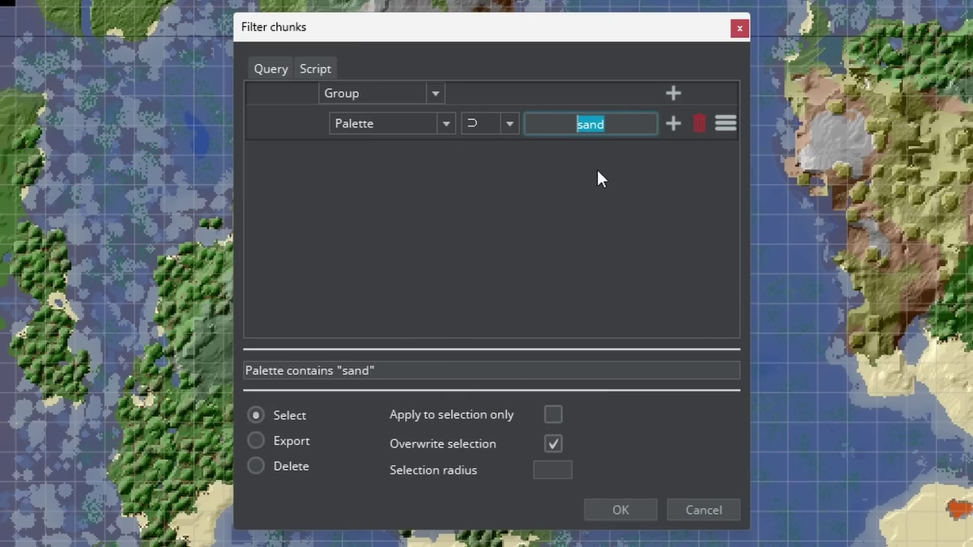
pyautogui.click(596, 168)
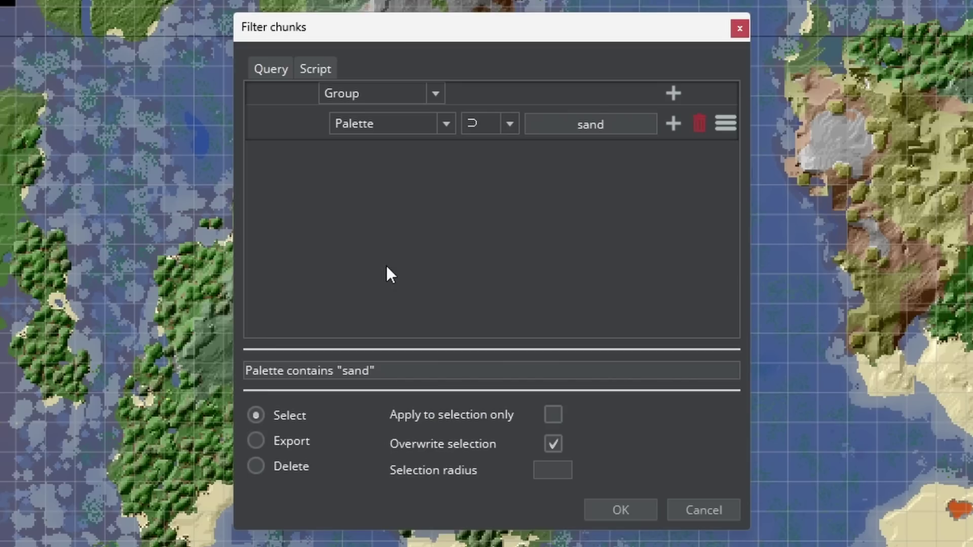
pyautogui.click(620, 511)
pyautogui.scroll(-2, 571, 314)
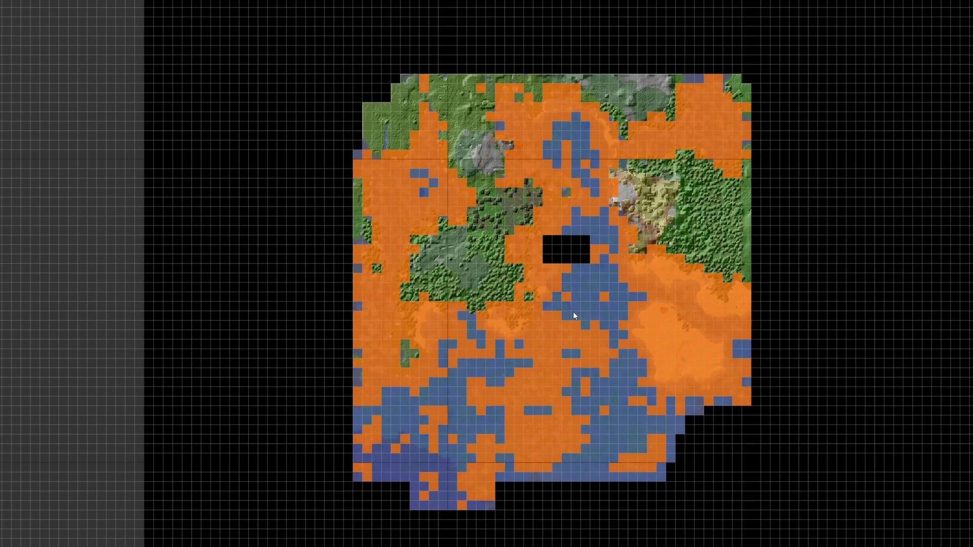
# Change the filter condition to InhabitedTime less than or equal to 5 and select the matching chunks
pyautogui.scroll(2, 569, 285)
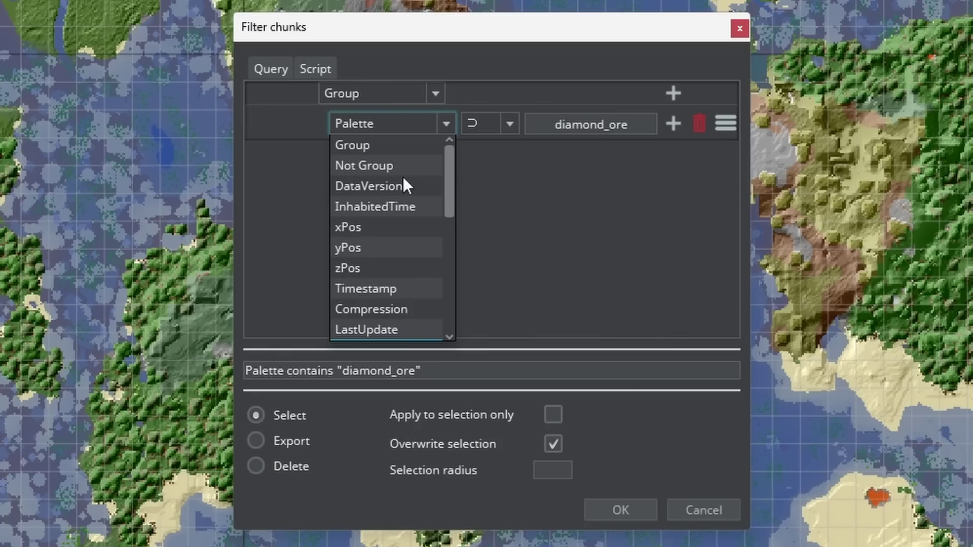
pyautogui.click(421, 208)
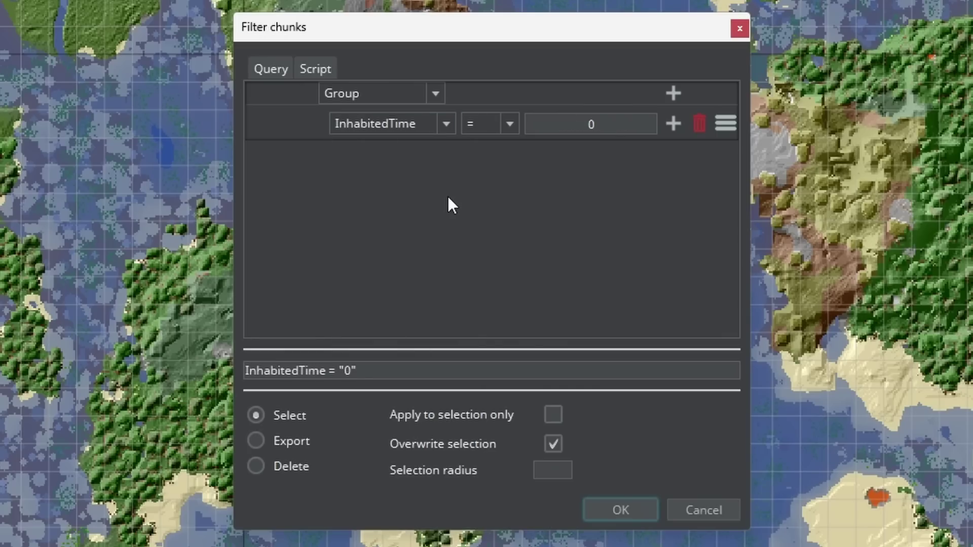
pyautogui.click(609, 127)
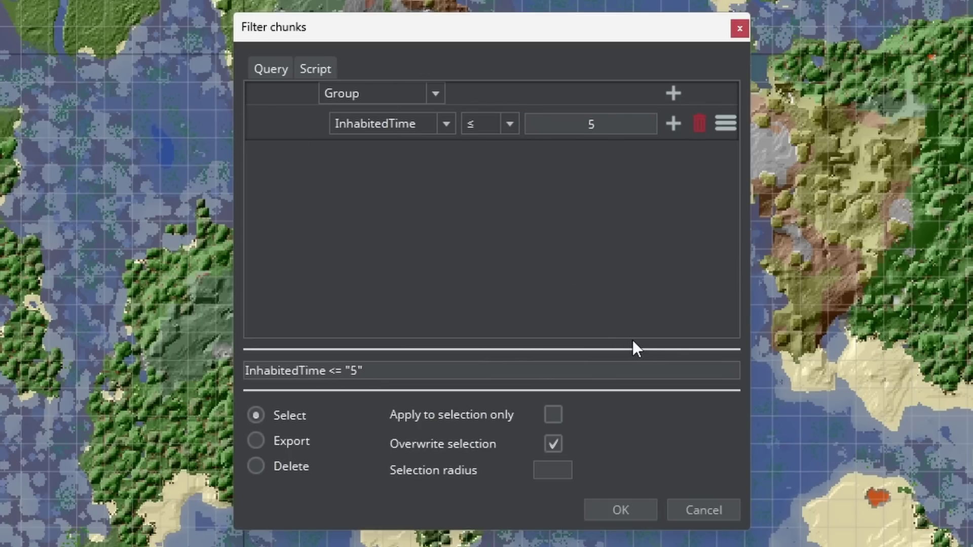
pyautogui.click(644, 509)
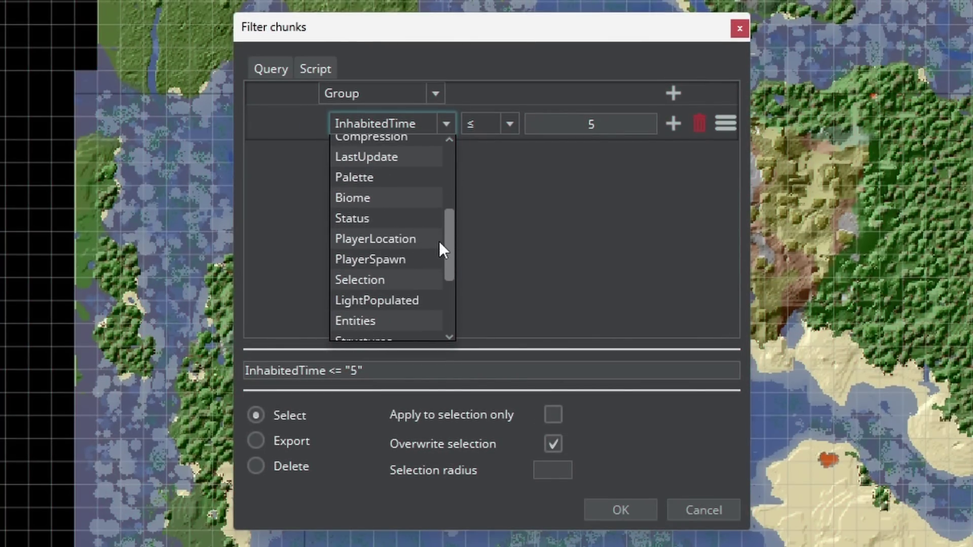
# Look through the remaining condition types offered by the chunk filter
pyautogui.scroll(-2, 450, 248)
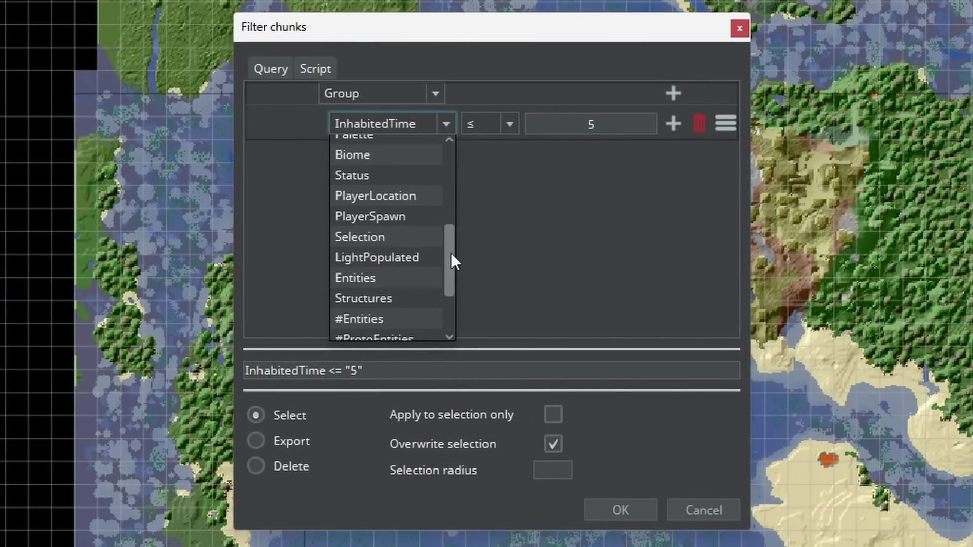
pyautogui.scroll(-3, 452, 255)
pyautogui.scroll(-2, 405, 278)
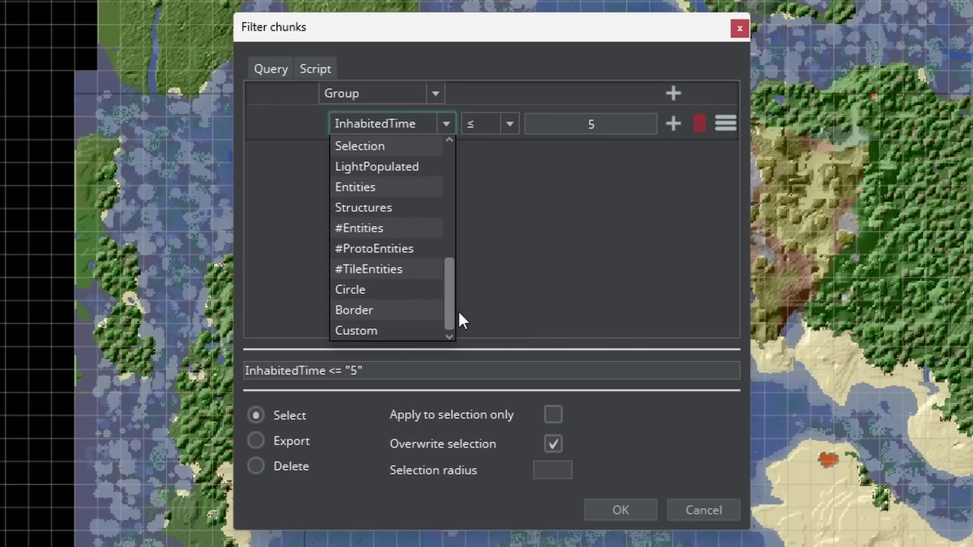